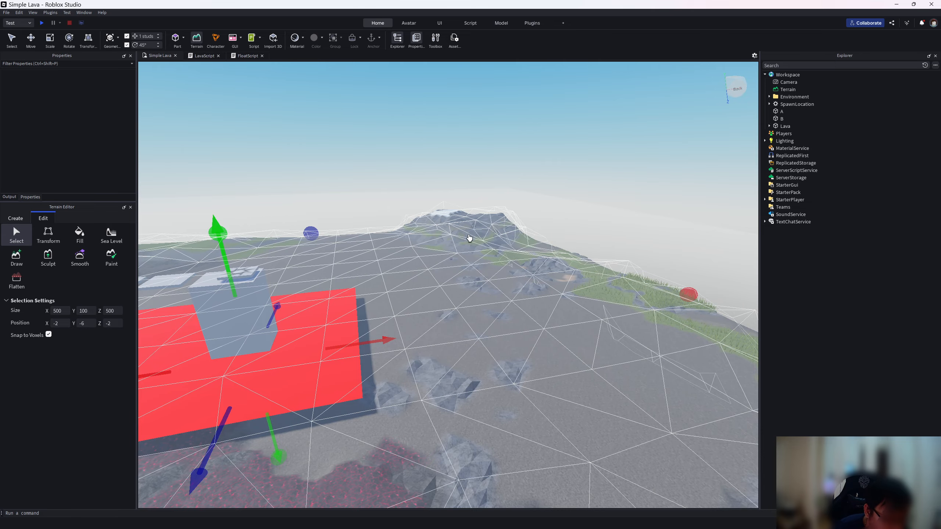
Examine the terrain around the red lava platform and the two pillars from several angles
{"action": "right_click_drag", "start_coordinate": [275, 293], "coordinate": [275, 293]}
{"action": "right_click_drag", "start_coordinate": [496, 366], "coordinate": [496, 366]}
{"action": "scroll", "coordinate": [431, 363], "scroll_direction": "up", "scroll_amount": 4}
{"action": "scroll", "coordinate": [392, 318], "scroll_direction": "up", "scroll_amount": 4}
{"action": "middle_click_drag", "start_coordinate": [396, 276], "coordinate": [384, 324]}
{"action": "right_click_drag", "start_coordinate": [397, 317], "coordinate": [391, 336]}
{"action": "scroll", "coordinate": [289, 353], "scroll_direction": "down", "scroll_amount": 3}
{"action": "middle_click_drag", "start_coordinate": [408, 313], "coordinate": [369, 379]}
{"action": "scroll", "coordinate": [369, 378], "scroll_direction": "up", "scroll_amount": 5}
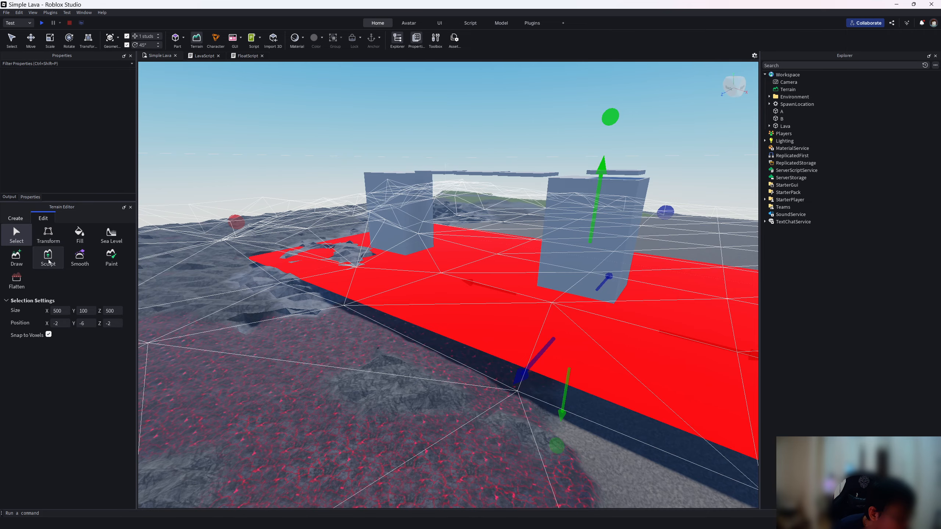
Paint the terrain around and under the red platform with the cracked lava material using the Paint tool at brush size 6
{"action": "left_click", "coordinate": [110, 260]}
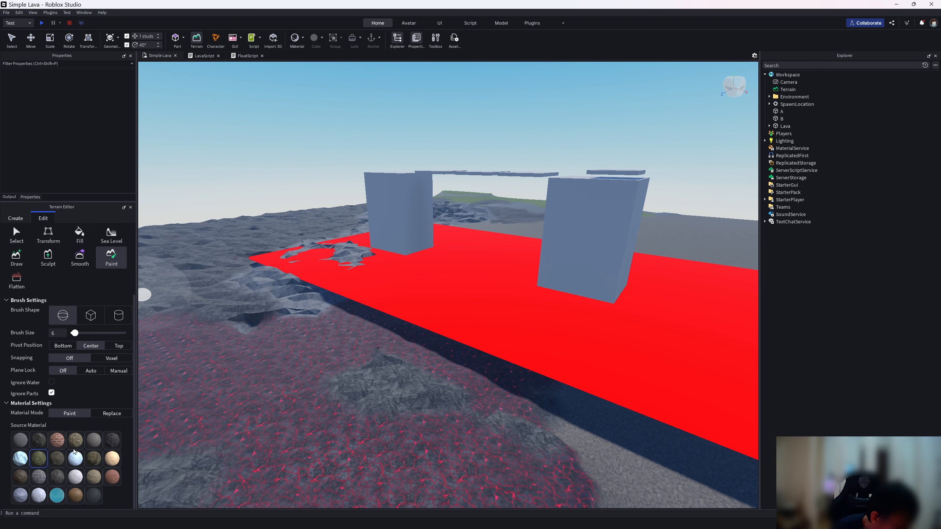
{"action": "left_click", "coordinate": [112, 441]}
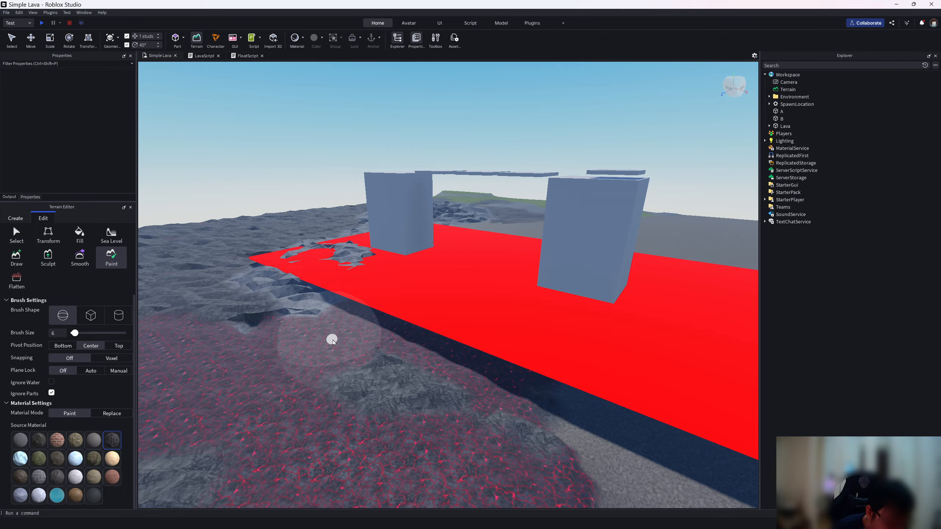
{"action": "scroll", "coordinate": [351, 346], "scroll_direction": "down", "scroll_amount": 5}
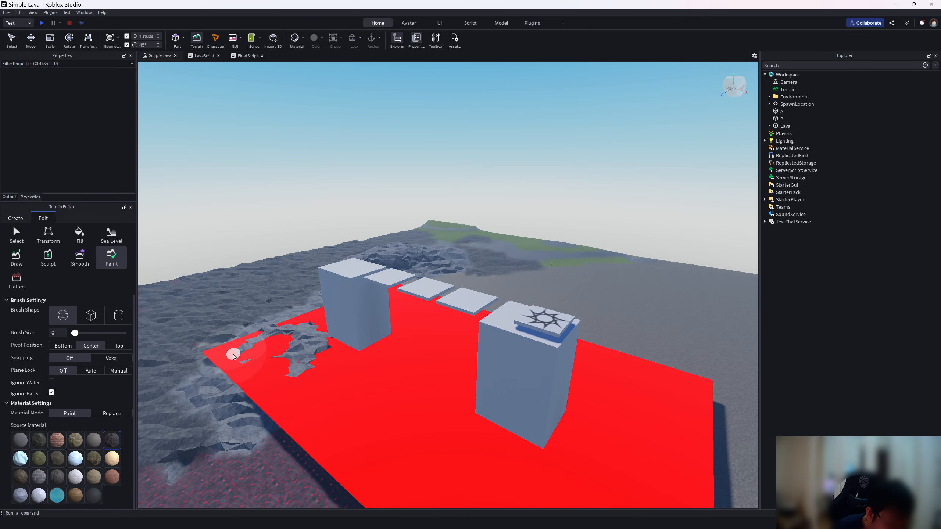
{"action": "scroll", "coordinate": [287, 415], "scroll_direction": "down", "scroll_amount": 4}
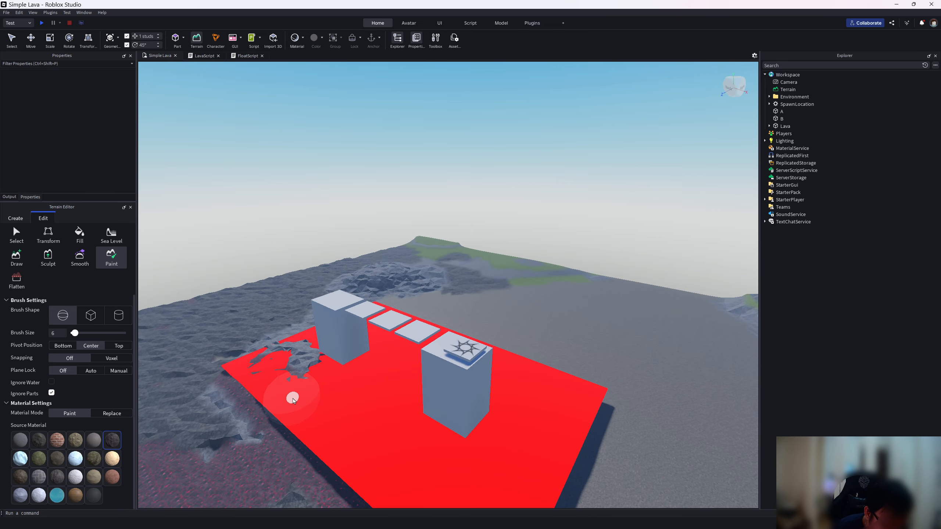
{"action": "right_click_drag", "start_coordinate": [294, 398], "coordinate": [302, 396]}
{"action": "mouse_move", "coordinate": [302, 396]}
{"action": "left_mouse_down"}
{"action": "mouse_move", "coordinate": [252, 395]}
{"action": "mouse_move", "coordinate": [353, 361]}
{"action": "mouse_move", "coordinate": [361, 389]}
{"action": "mouse_move", "coordinate": [378, 212]}
{"action": "mouse_move", "coordinate": [215, 217]}
{"action": "left_mouse_up"}
{"action": "middle_click_drag", "start_coordinate": [216, 217], "coordinate": [387, 218]}
{"action": "mouse_move", "coordinate": [446, 216]}
{"action": "left_mouse_down"}
{"action": "mouse_move", "coordinate": [302, 245]}
{"action": "mouse_move", "coordinate": [283, 368]}
{"action": "mouse_move", "coordinate": [411, 316]}
{"action": "left_mouse_up"}
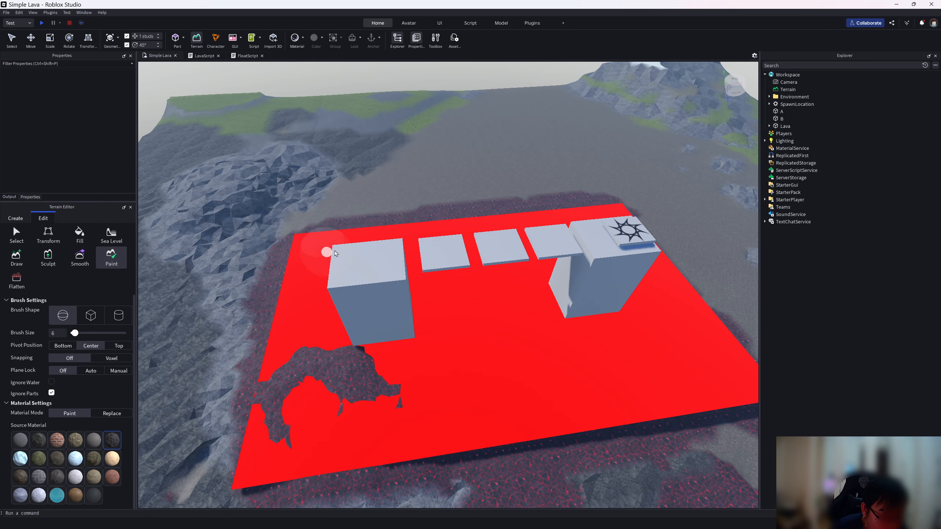
{"action": "scroll", "coordinate": [441, 361], "scroll_direction": "down", "scroll_amount": 3}
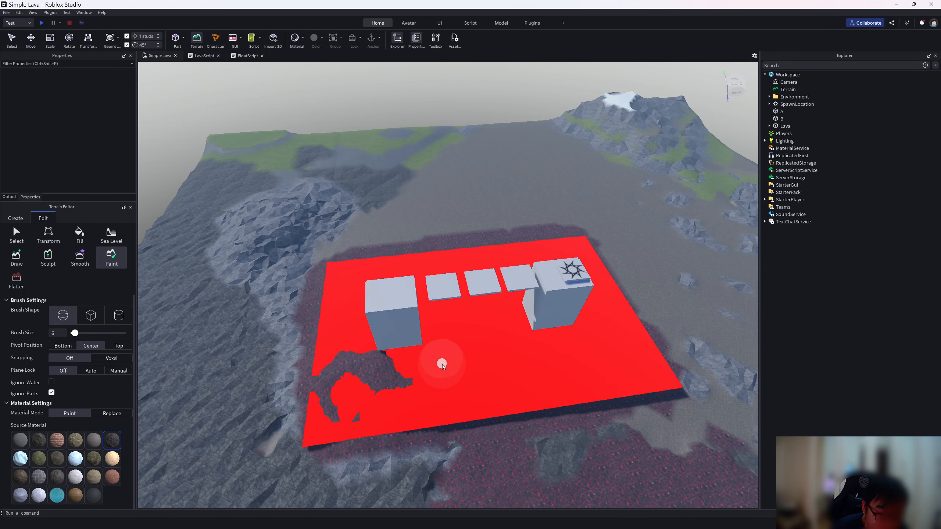
{"action": "scroll", "coordinate": [465, 354], "scroll_direction": "up", "scroll_amount": 2}
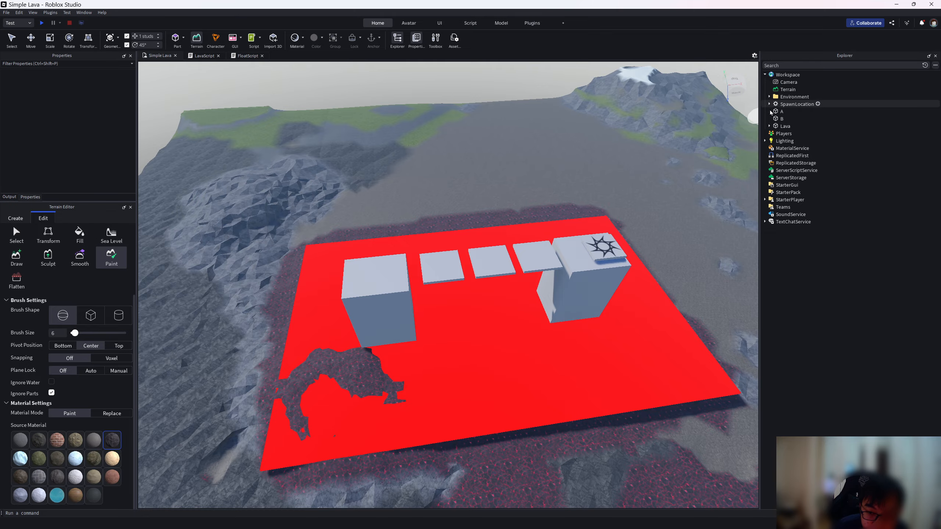
Set the Lava part's transparency to 0.85
{"action": "left_click", "coordinate": [769, 126]}
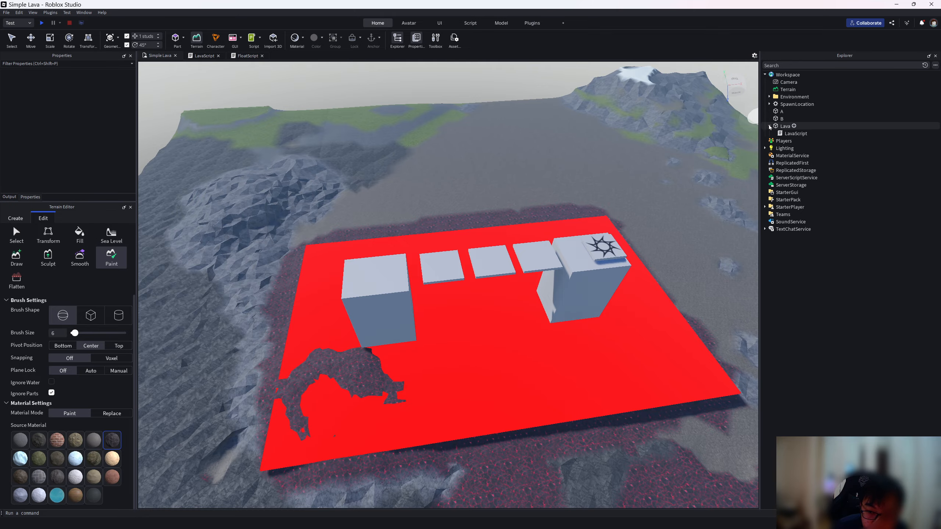
{"action": "left_click", "coordinate": [785, 126]}
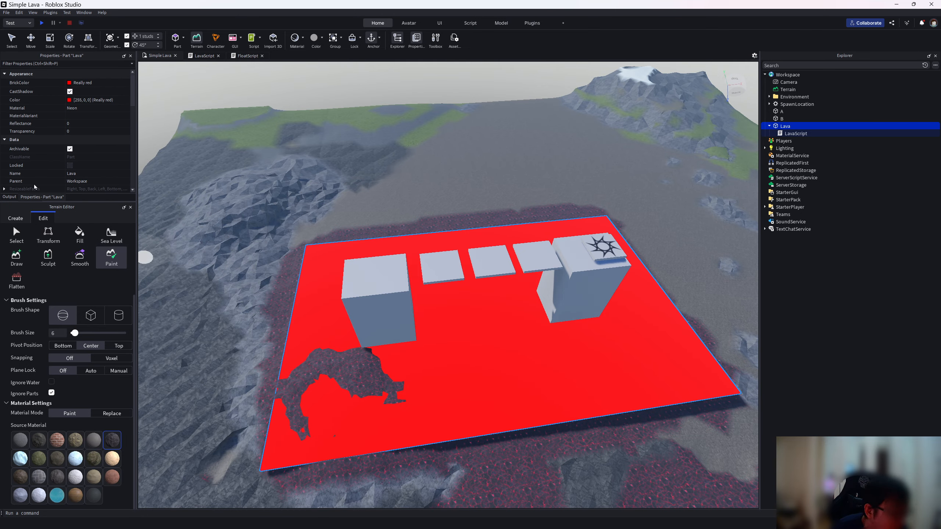
{"action": "scroll", "coordinate": [68, 163], "scroll_direction": "down", "scroll_amount": 6}
{"action": "scroll", "coordinate": [68, 163], "scroll_direction": "up", "scroll_amount": 6}
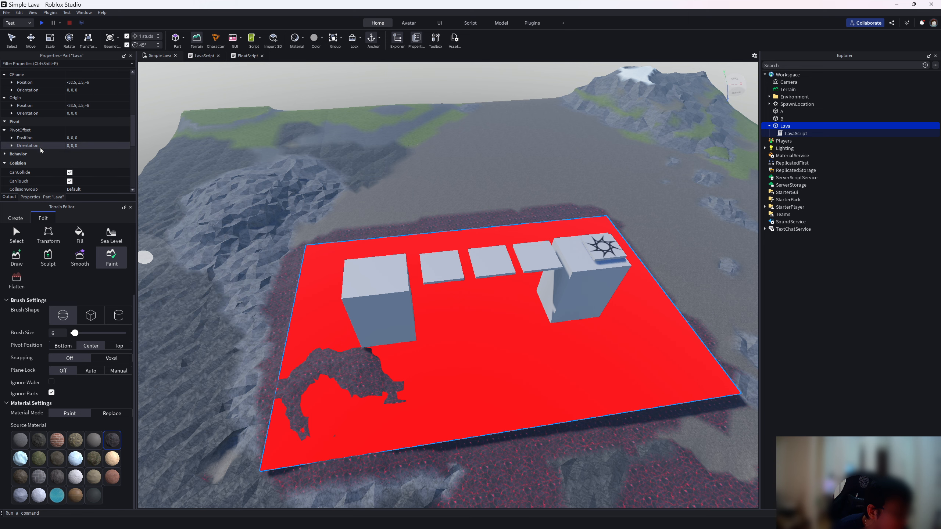
{"action": "left_click", "coordinate": [68, 132]}
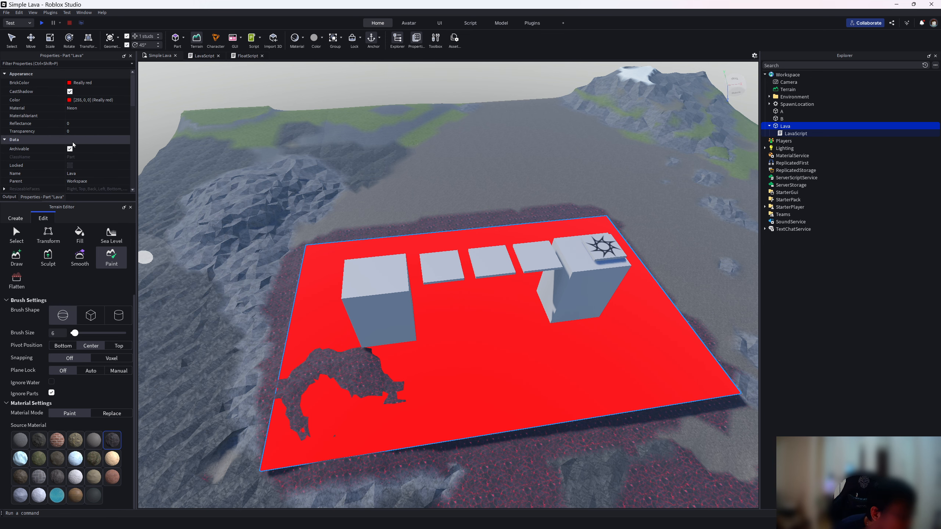
{"action": "left_click_drag", "start_coordinate": [92, 135], "coordinate": [124, 135]}
{"action": "scroll", "coordinate": [434, 340], "scroll_direction": "up", "scroll_amount": 4}
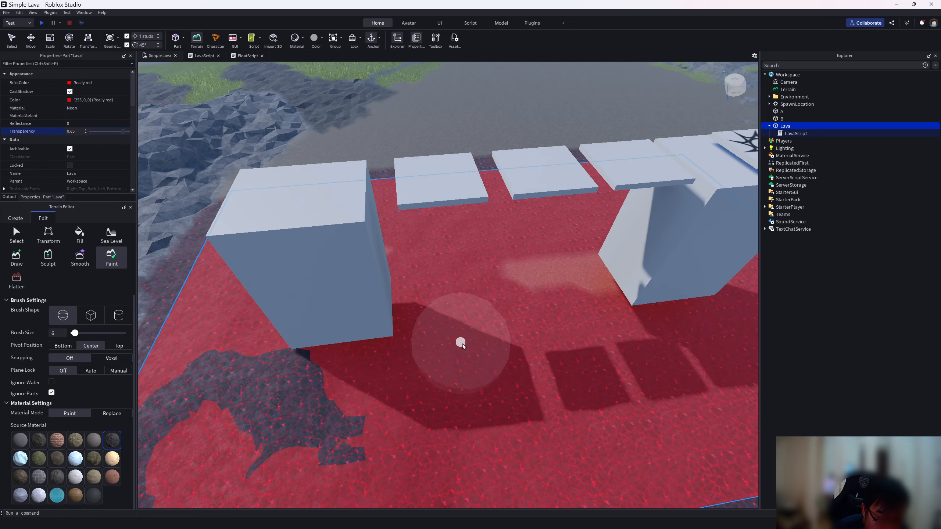
Inspect the semi-transparent Lava part over the painted terrain, including its edges and the ground near the pillars
{"action": "right_click_drag", "start_coordinate": [464, 344], "coordinate": [482, 317]}
{"action": "middle_click_drag", "start_coordinate": [482, 317], "coordinate": [496, 293]}
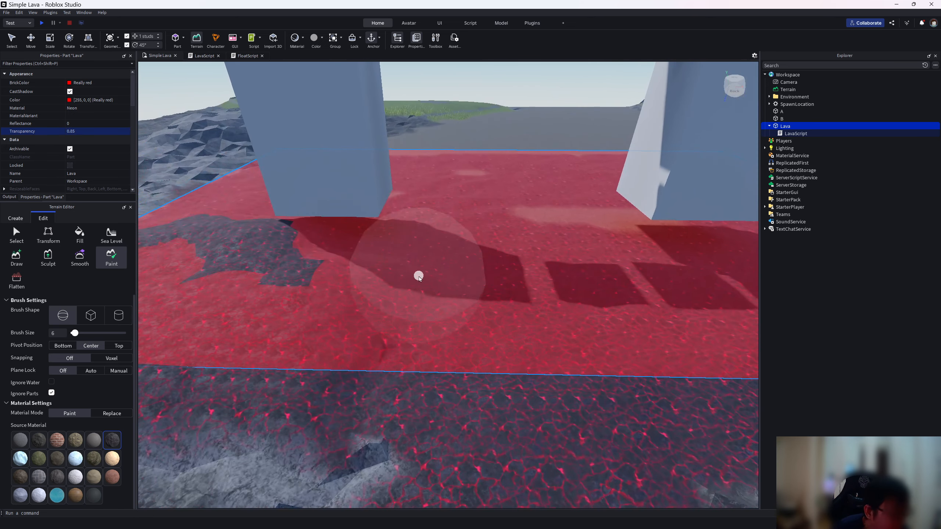
{"action": "scroll", "coordinate": [431, 254], "scroll_direction": "down", "scroll_amount": 4}
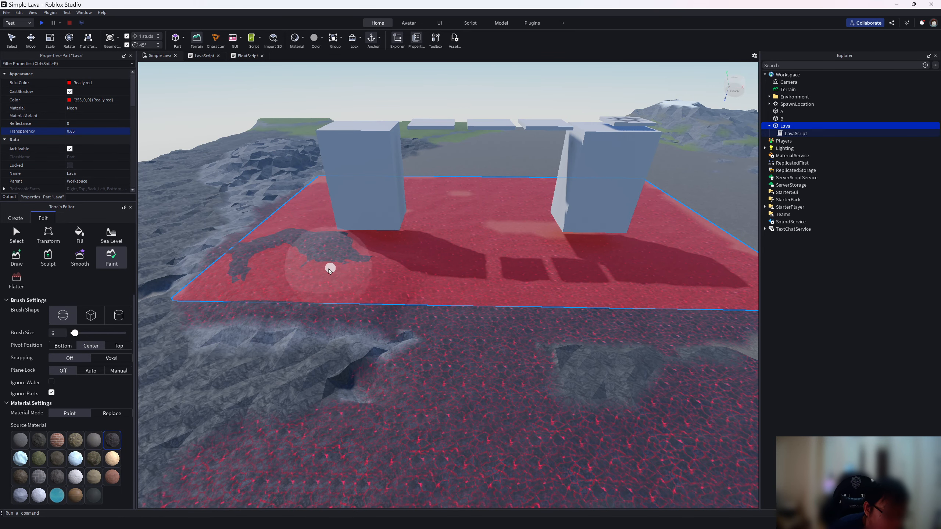
{"action": "middle_click_drag", "start_coordinate": [384, 257], "coordinate": [374, 296]}
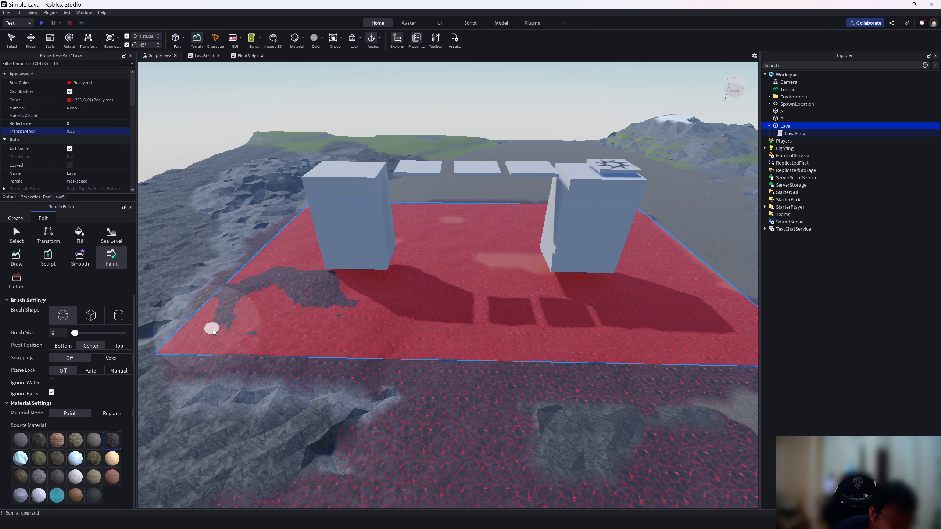
{"action": "middle_click_drag", "start_coordinate": [560, 286], "coordinate": [516, 319]}
{"action": "scroll", "coordinate": [482, 307], "scroll_direction": "up", "scroll_amount": 3}
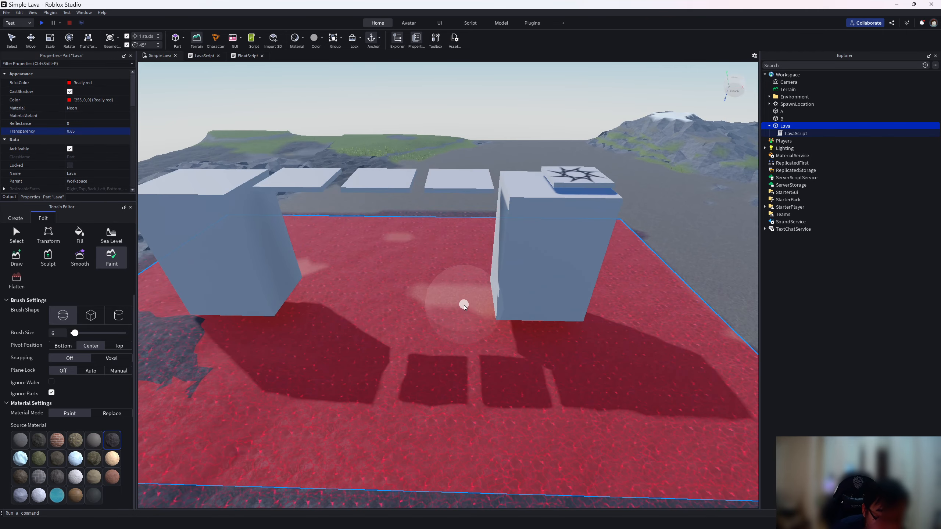
{"action": "middle_click_drag", "start_coordinate": [467, 297], "coordinate": [520, 287]}
{"action": "scroll", "coordinate": [520, 285], "scroll_direction": "down", "scroll_amount": 3}
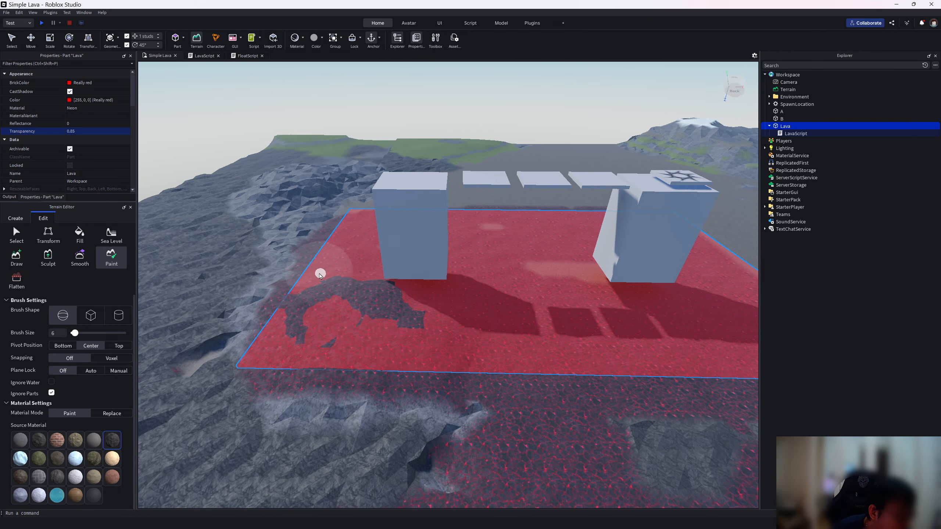
{"action": "right_click_drag", "start_coordinate": [318, 273], "coordinate": [311, 267]}
{"action": "middle_click_drag", "start_coordinate": [311, 267], "coordinate": [355, 277]}
{"action": "scroll", "coordinate": [358, 275], "scroll_direction": "up", "scroll_amount": 1}
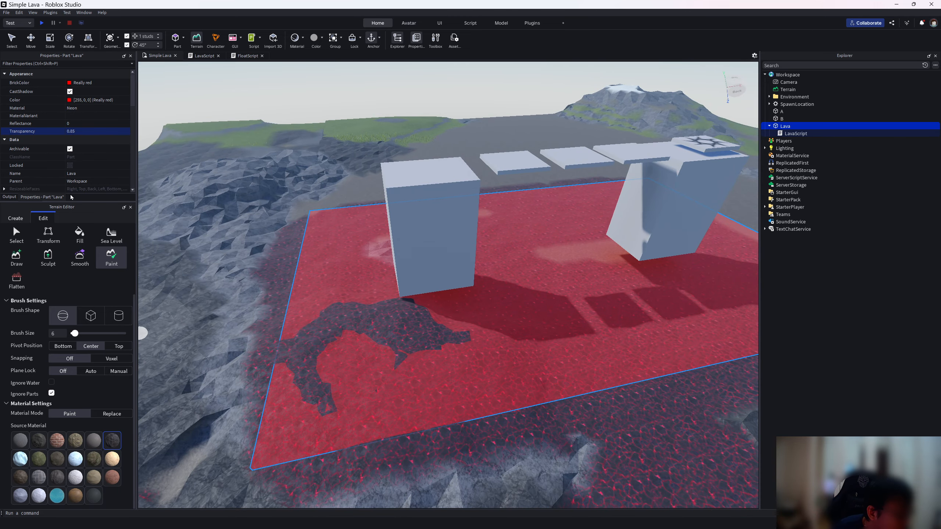
Switch the Terrain Editor to its terrain creation tools, and close the editor
{"action": "left_click", "coordinate": [15, 218]}
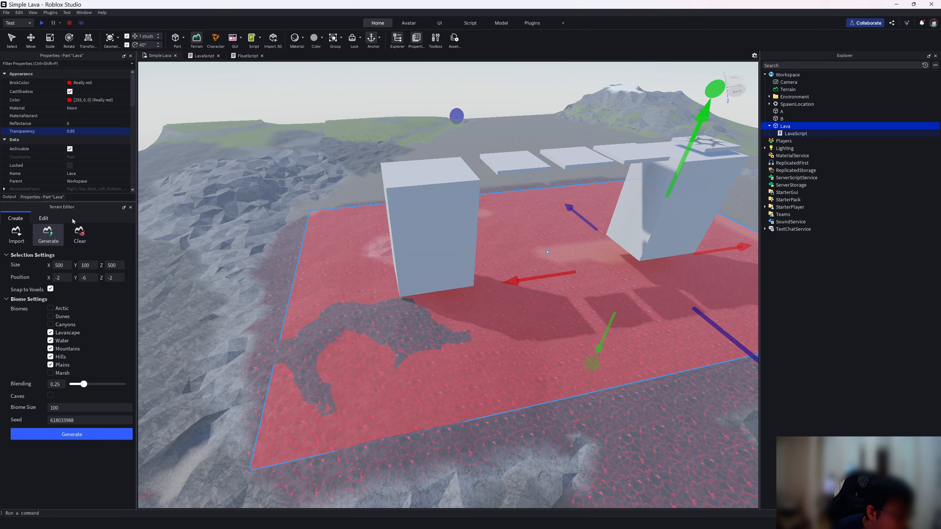
{"action": "left_click", "coordinate": [131, 207]}
{"action": "middle_click_drag", "start_coordinate": [589, 321], "coordinate": [510, 342]}
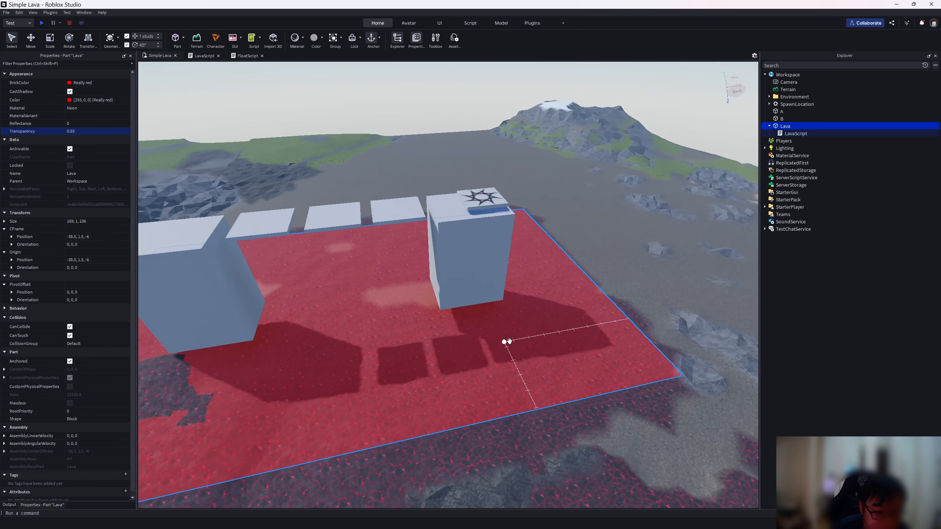
{"action": "right_click_drag", "start_coordinate": [510, 342], "coordinate": [584, 336]}
{"action": "scroll", "coordinate": [567, 335], "scroll_direction": "down", "scroll_amount": 3}
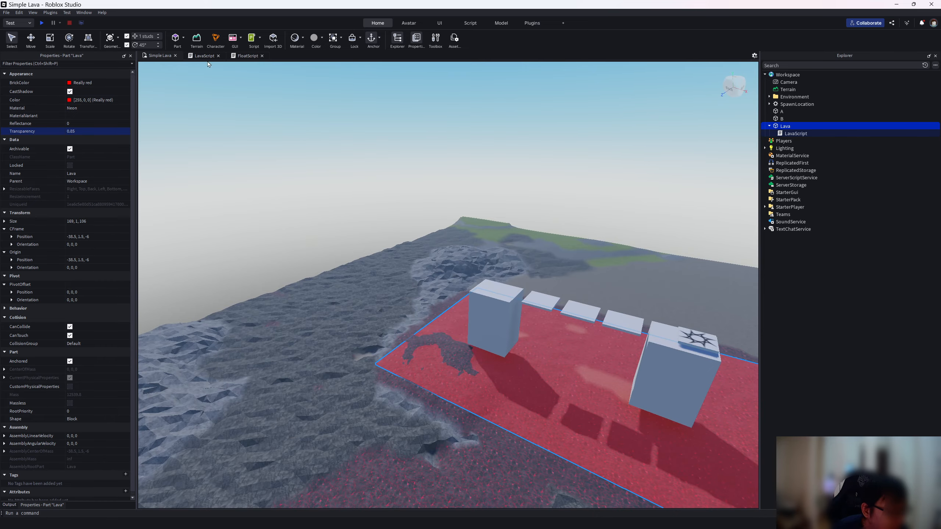
Reopen the Terrain Editor and examine the generation region around the lava platform
{"action": "left_click", "coordinate": [199, 43]}
{"action": "scroll", "coordinate": [458, 323], "scroll_direction": "down", "scroll_amount": 3}
{"action": "middle_click_drag", "start_coordinate": [477, 326], "coordinate": [433, 279]}
{"action": "scroll", "coordinate": [392, 290], "scroll_direction": "up", "scroll_amount": 2}
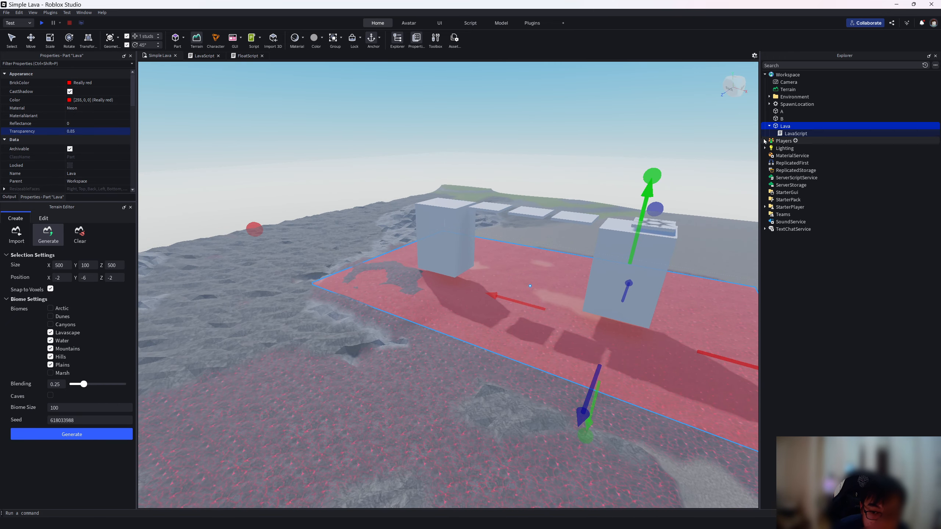
{"action": "scroll", "coordinate": [496, 299], "scroll_direction": "up", "scroll_amount": 3}
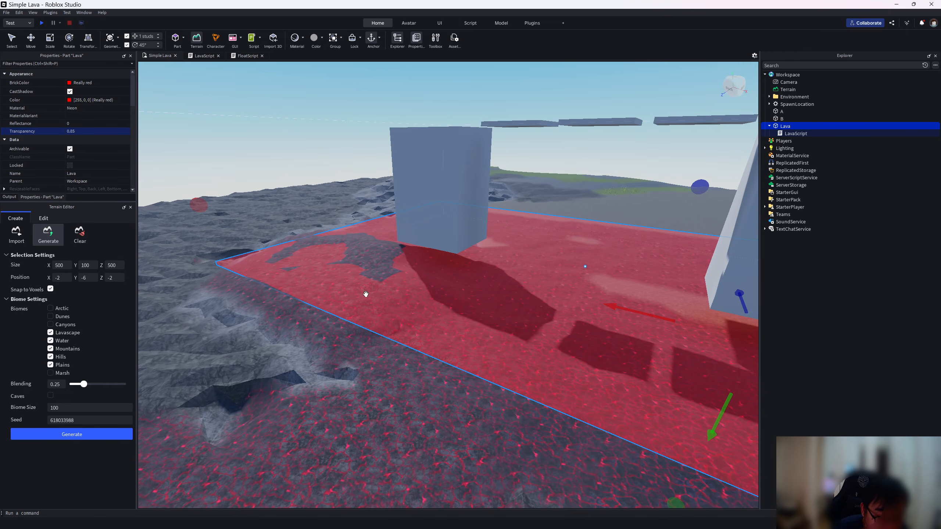
{"action": "scroll", "coordinate": [510, 320], "scroll_direction": "down", "scroll_amount": 3}
{"action": "scroll", "coordinate": [532, 305], "scroll_direction": "up", "scroll_amount": 2}
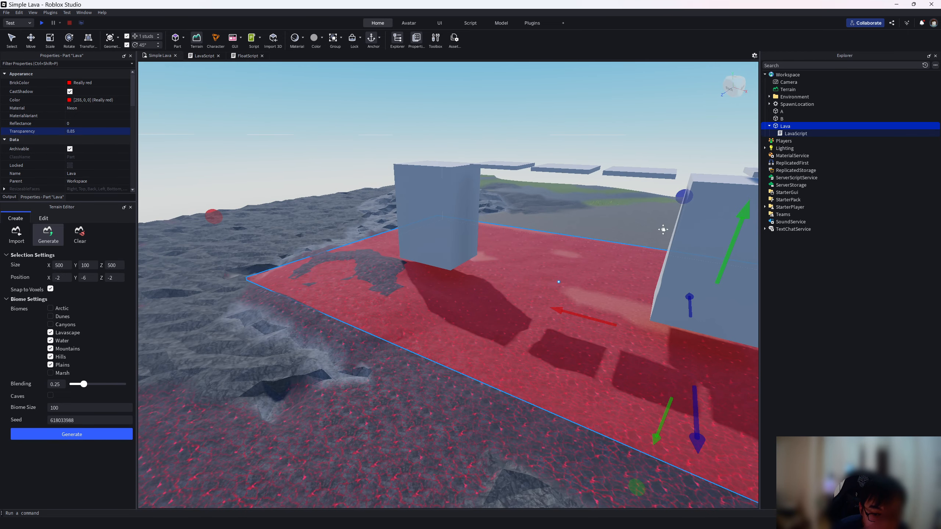
{"action": "right_click_drag", "start_coordinate": [662, 229], "coordinate": [683, 231]}
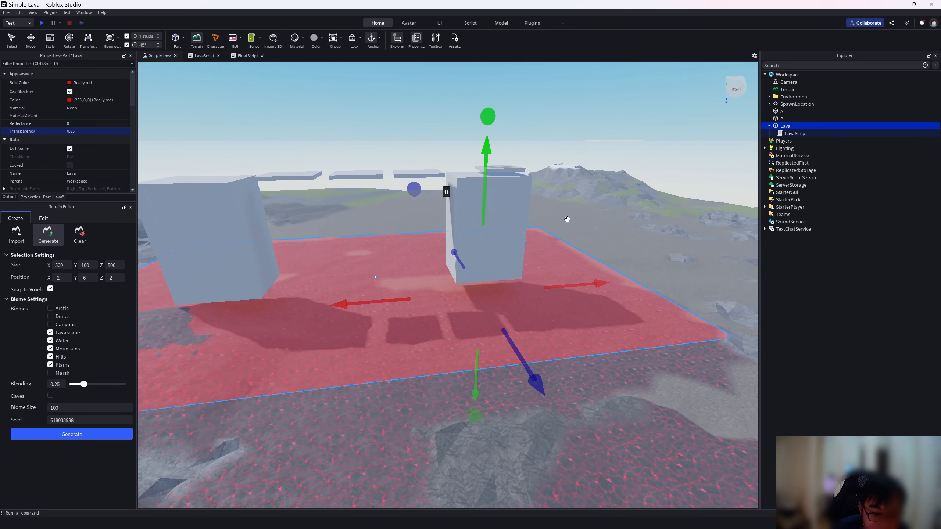
Select part A in the workspace and check which pillar it is
{"action": "left_click", "coordinate": [776, 112]}
{"action": "middle_click_drag", "start_coordinate": [536, 229], "coordinate": [550, 242]}
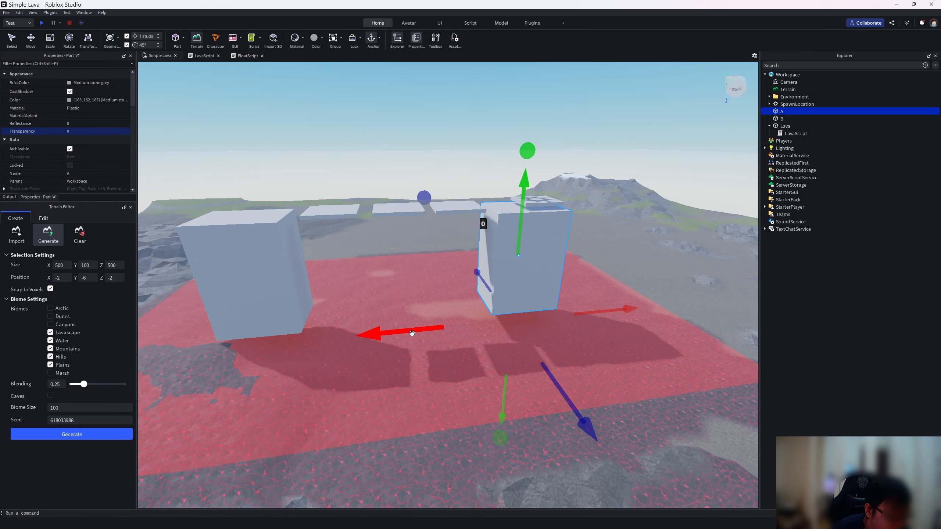
{"action": "scroll", "coordinate": [412, 333], "scroll_direction": "down", "scroll_amount": 3}
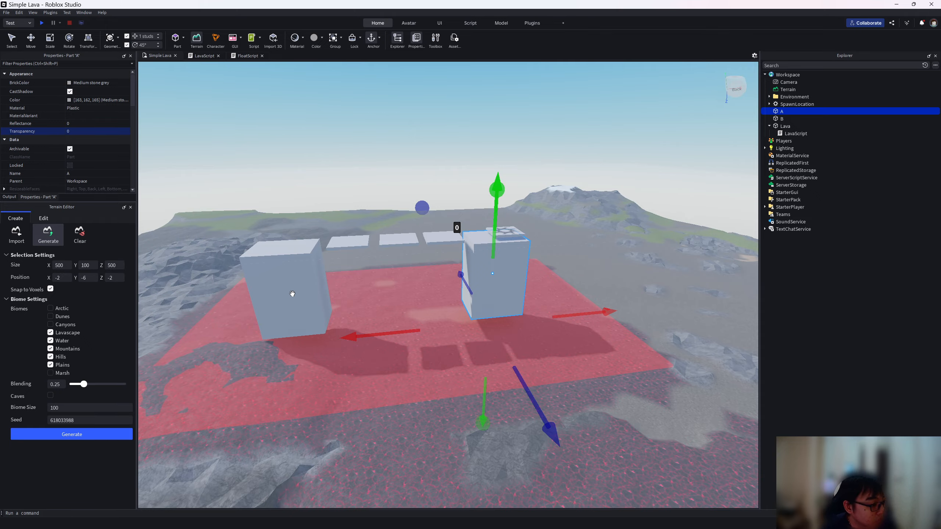
{"action": "right_click_drag", "start_coordinate": [632, 258], "coordinate": [632, 259]}
{"action": "key", "text": "d"}
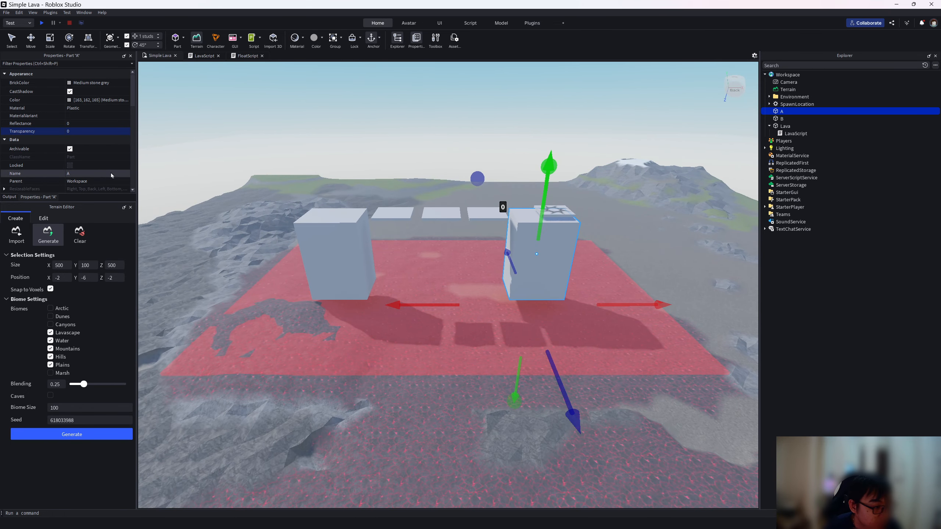
Close the Terrain Editor to clear its region handles from the scene
{"action": "left_click", "coordinate": [130, 210]}
{"action": "key", "text": "d"}
{"action": "key", "text": "e"}
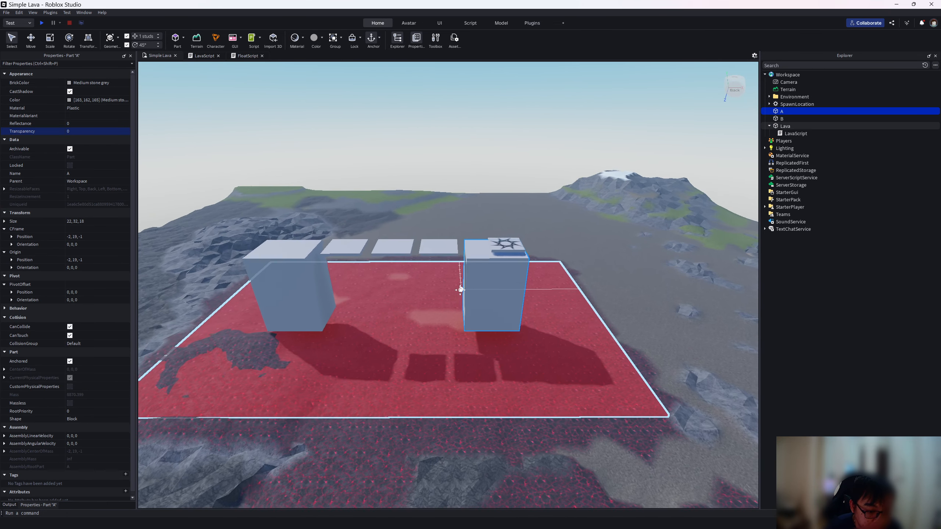
{"action": "right_click_drag", "start_coordinate": [460, 297], "coordinate": [459, 308]}
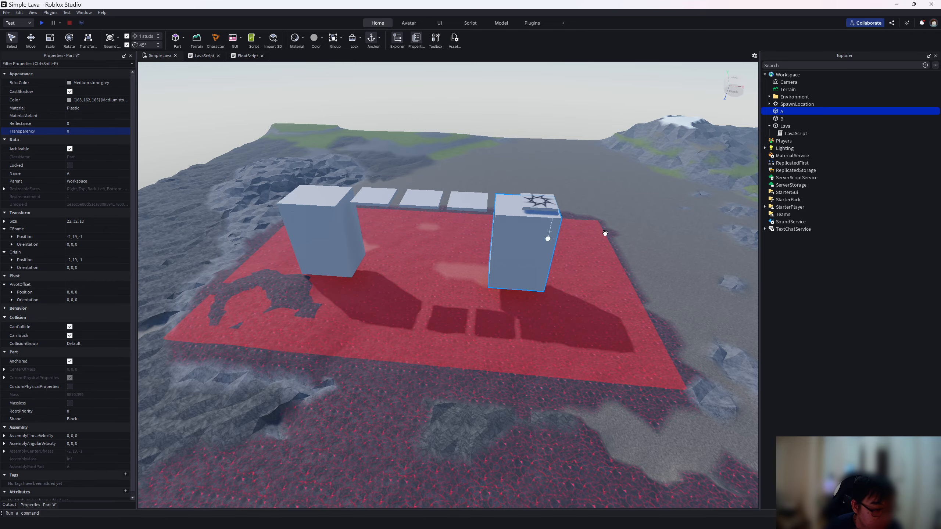
Select the Lava part and inspect its surface and borders up close
{"action": "left_click", "coordinate": [785, 128]}
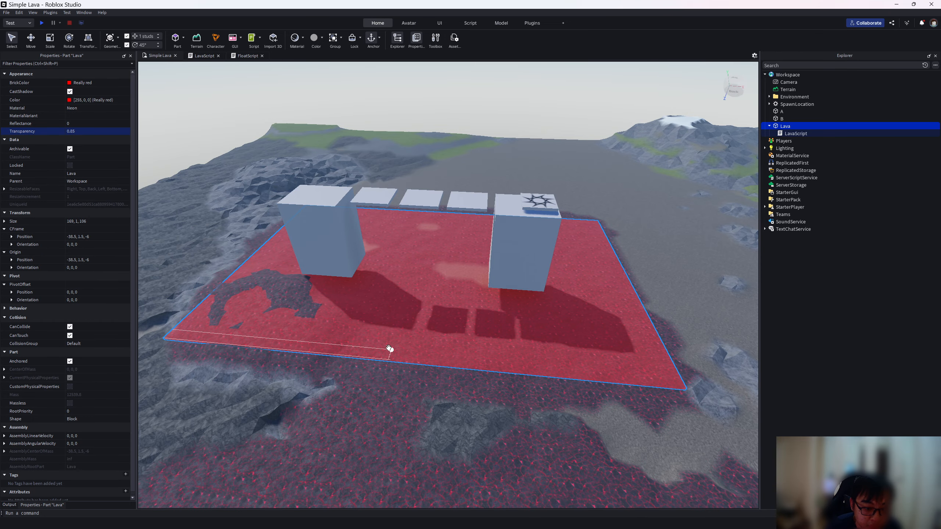
{"action": "scroll", "coordinate": [389, 349], "scroll_direction": "up", "scroll_amount": 5}
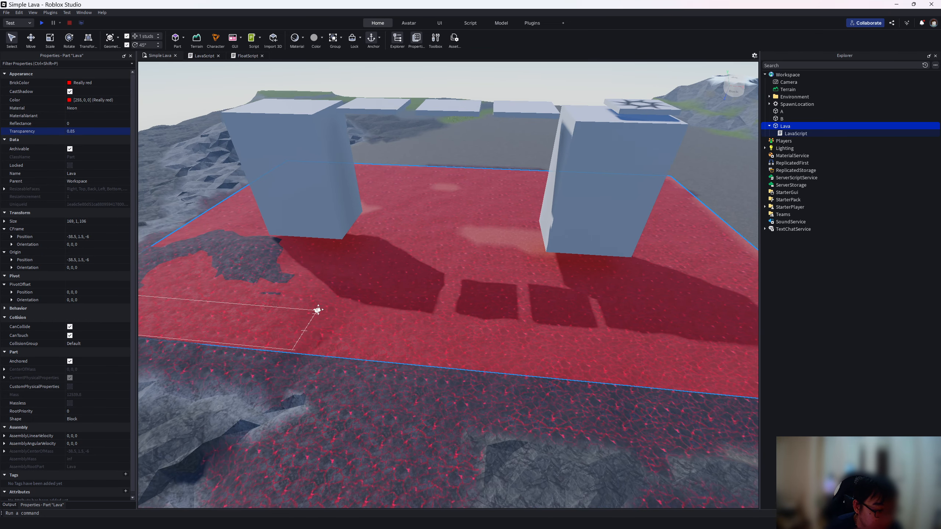
{"action": "middle_click_drag", "start_coordinate": [318, 311], "coordinate": [382, 312]}
{"action": "middle_click_drag", "start_coordinate": [440, 302], "coordinate": [406, 299]}
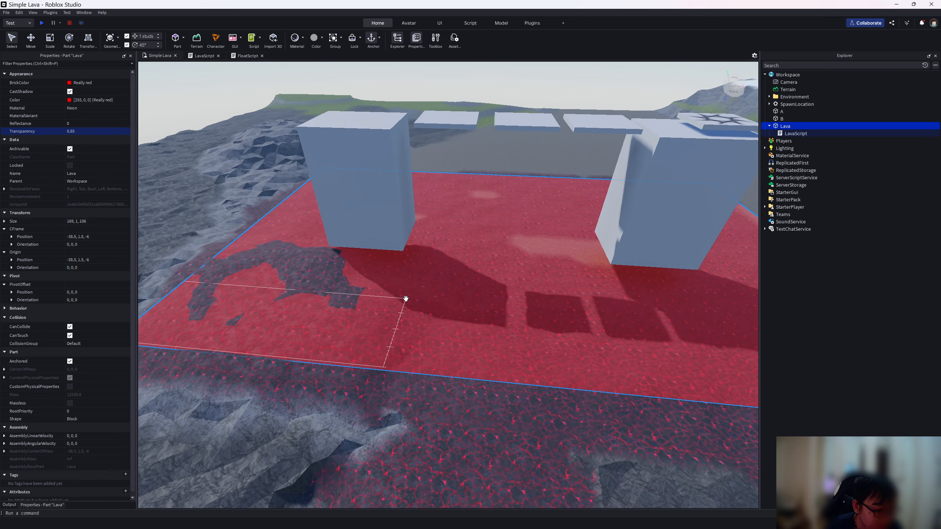
{"action": "middle_click_drag", "start_coordinate": [485, 311], "coordinate": [421, 302]}
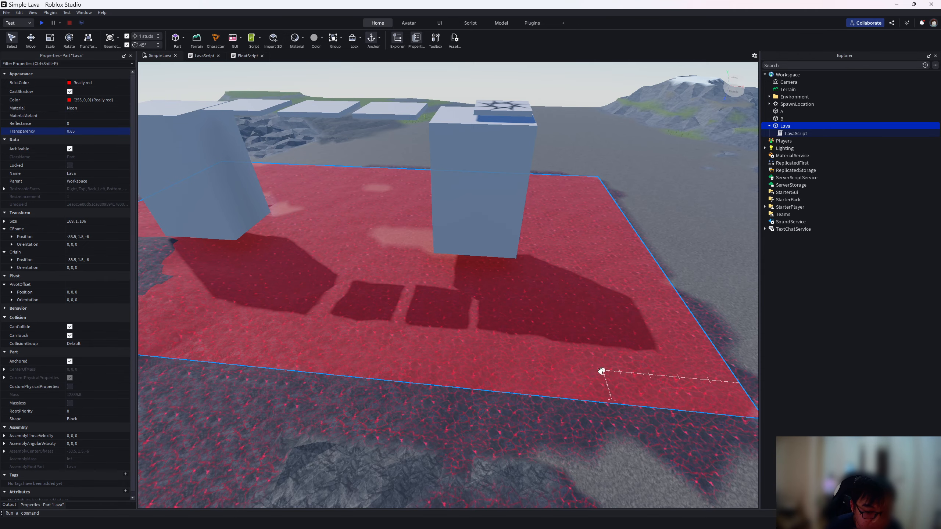
Insert a Fire effect into the Lava part
{"action": "right_click_drag", "start_coordinate": [521, 382], "coordinate": [521, 379]}
{"action": "middle_click_drag", "start_coordinate": [521, 380], "coordinate": [533, 338]}
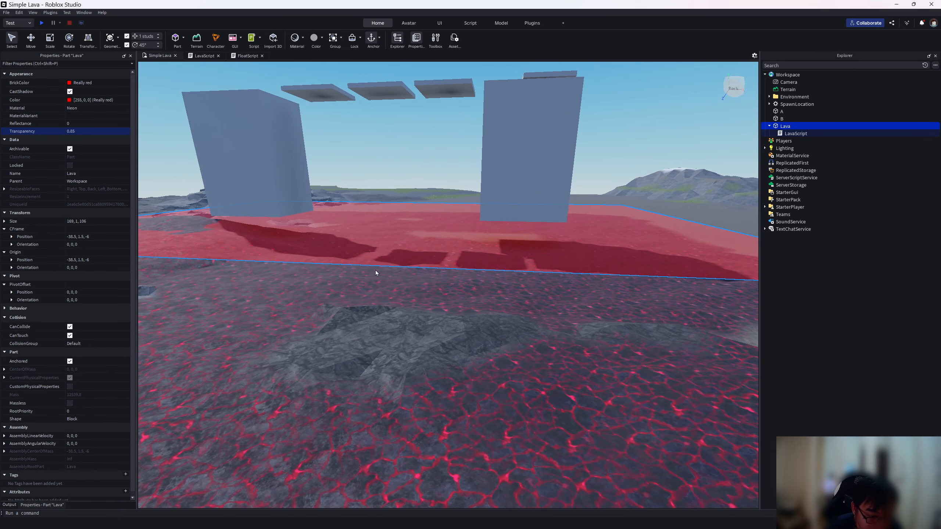
{"action": "middle_click_drag", "start_coordinate": [546, 251], "coordinate": [535, 290]}
{"action": "right_click_drag", "start_coordinate": [535, 290], "coordinate": [554, 297]}
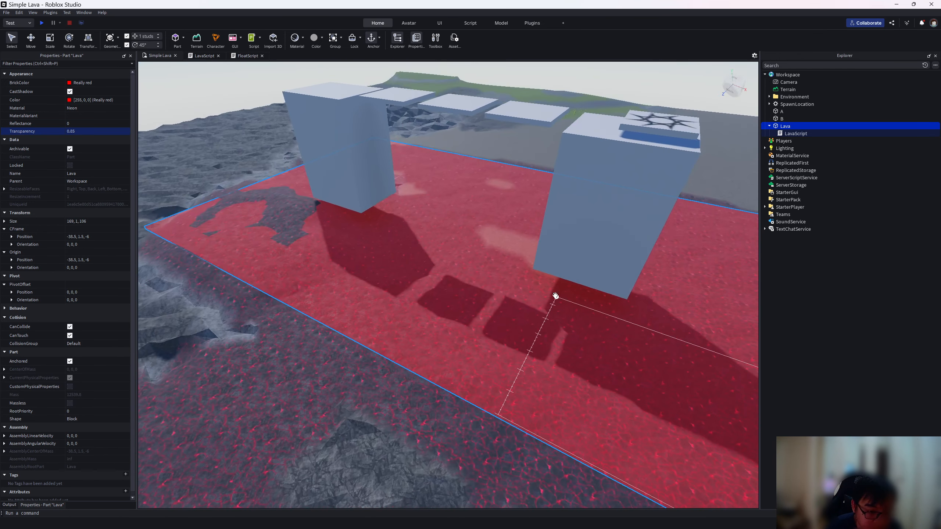
{"action": "left_click", "coordinate": [794, 126]}
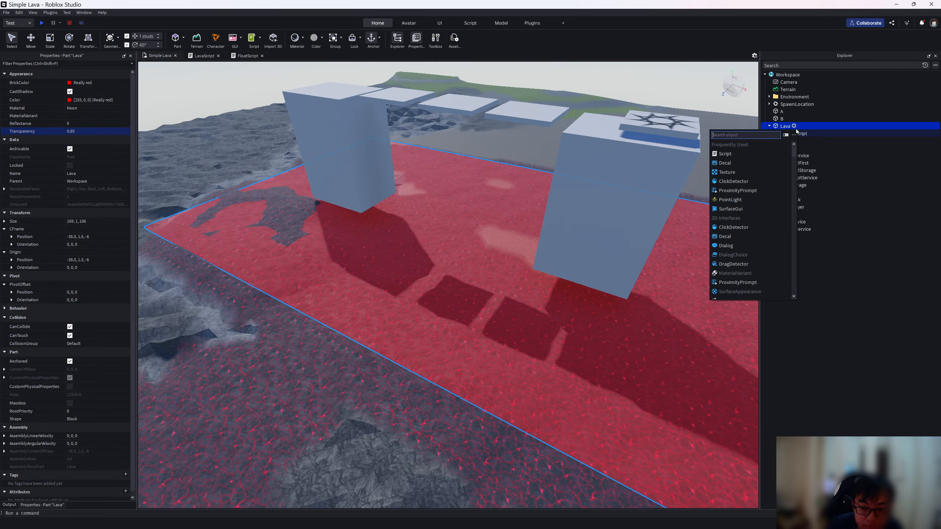
{"action": "type", "text": "fire"}
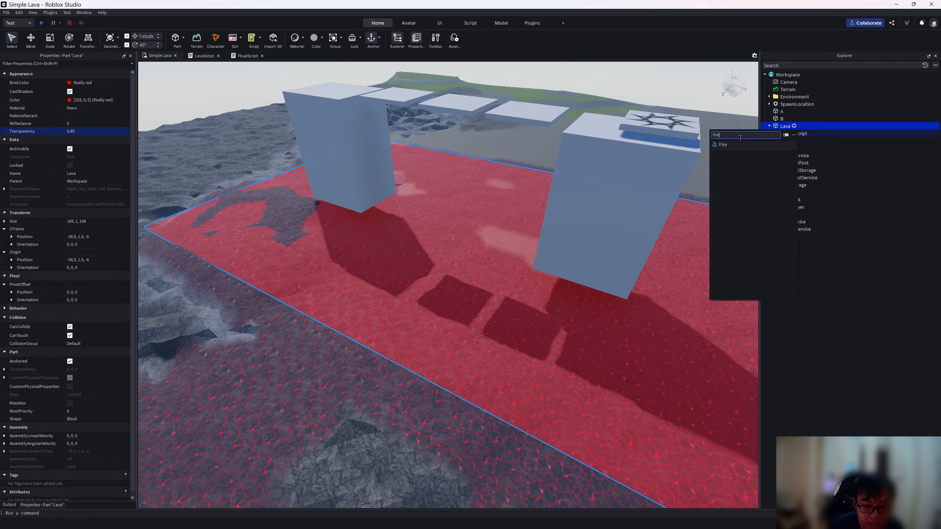
{"action": "left_click", "coordinate": [724, 144]}
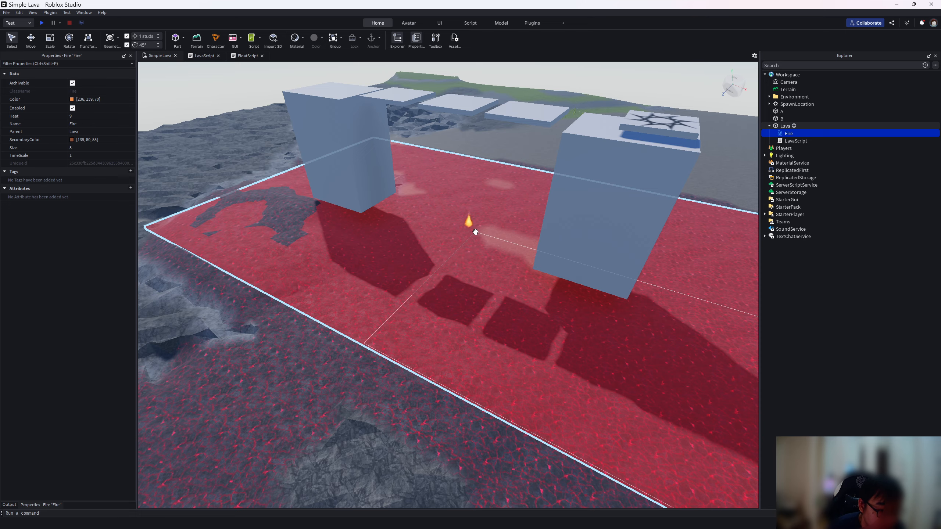
Duplicate the Fire effect inside the Lava part and activate the Move tool
{"action": "scroll", "coordinate": [475, 232], "scroll_direction": "up", "scroll_amount": 2}
{"action": "scroll", "coordinate": [478, 232], "scroll_direction": "down", "scroll_amount": 5}
{"action": "right_click_drag", "start_coordinate": [480, 232], "coordinate": [558, 220]}
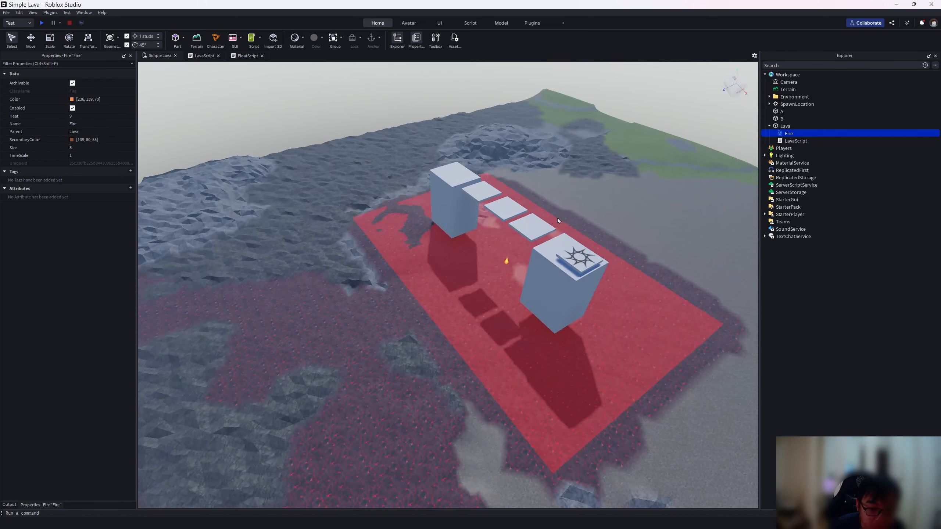
{"action": "scroll", "coordinate": [537, 243], "scroll_direction": "up", "scroll_amount": 2}
{"action": "scroll", "coordinate": [509, 259], "scroll_direction": "up", "scroll_amount": 1}
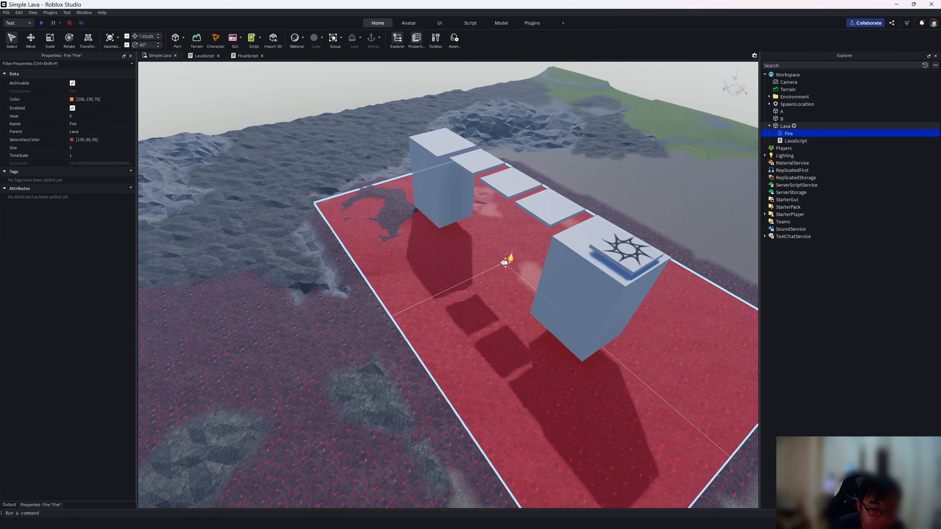
{"action": "right_click", "coordinate": [788, 135]}
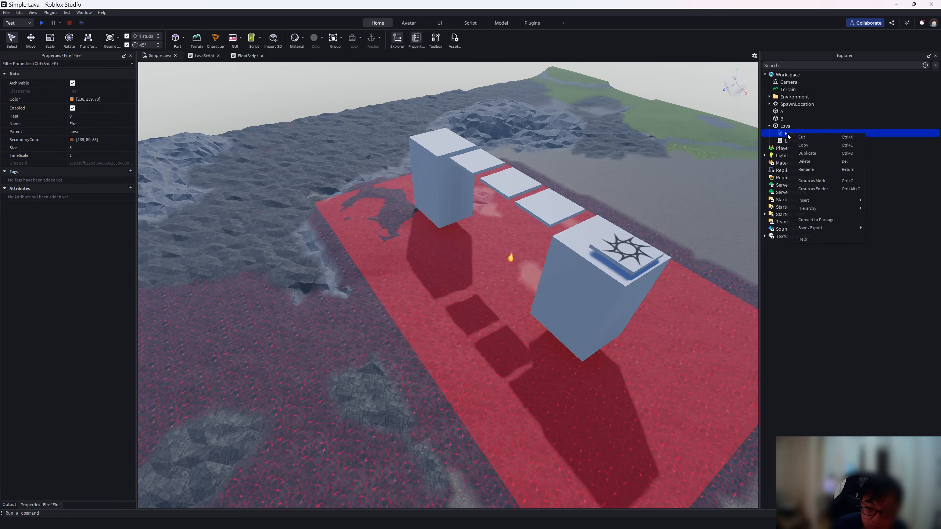
{"action": "left_click", "coordinate": [807, 154]}
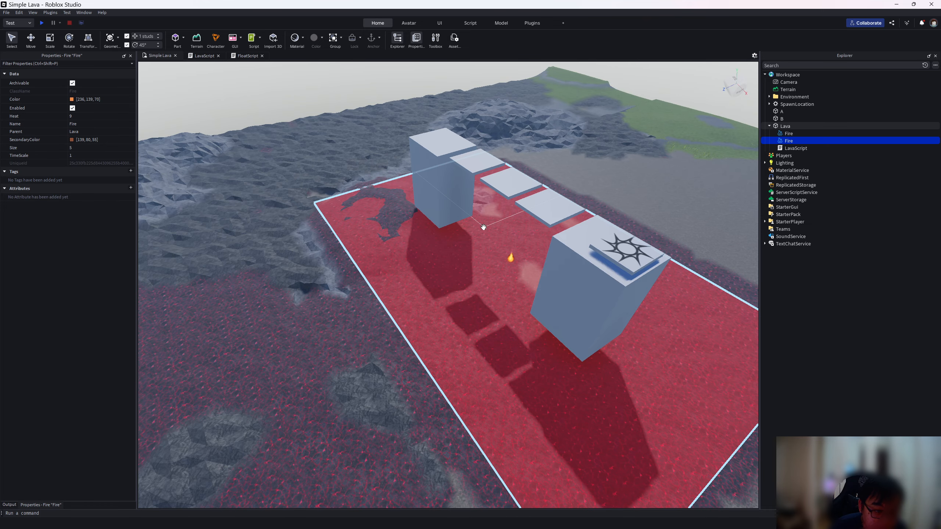
{"action": "left_click", "coordinate": [35, 43]}
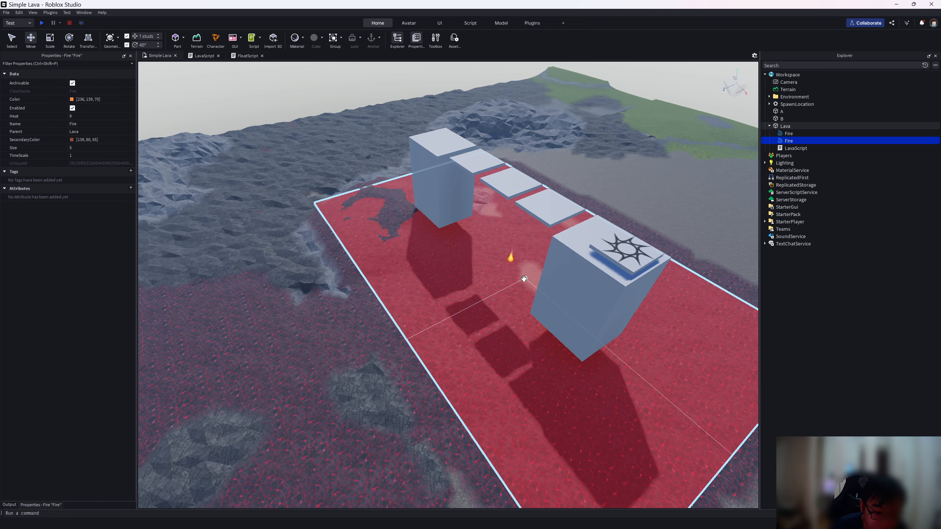
Try to reposition the duplicated Fire effect on the lava surface with the Move tool
{"action": "left_click", "coordinate": [781, 134]}
{"action": "left_click", "coordinate": [788, 141]}
{"action": "scroll", "coordinate": [494, 242], "scroll_direction": "up", "scroll_amount": 3}
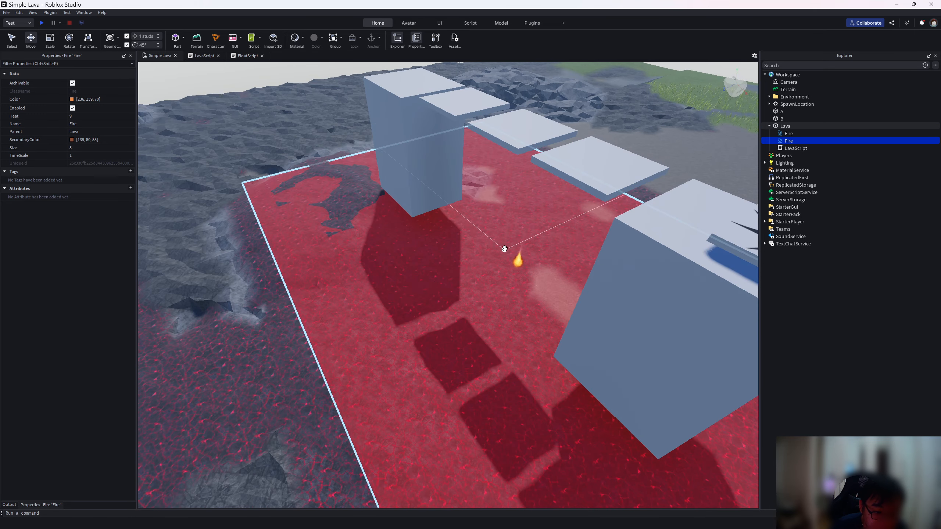
{"action": "scroll", "coordinate": [493, 242], "scroll_direction": "down", "scroll_amount": 2}
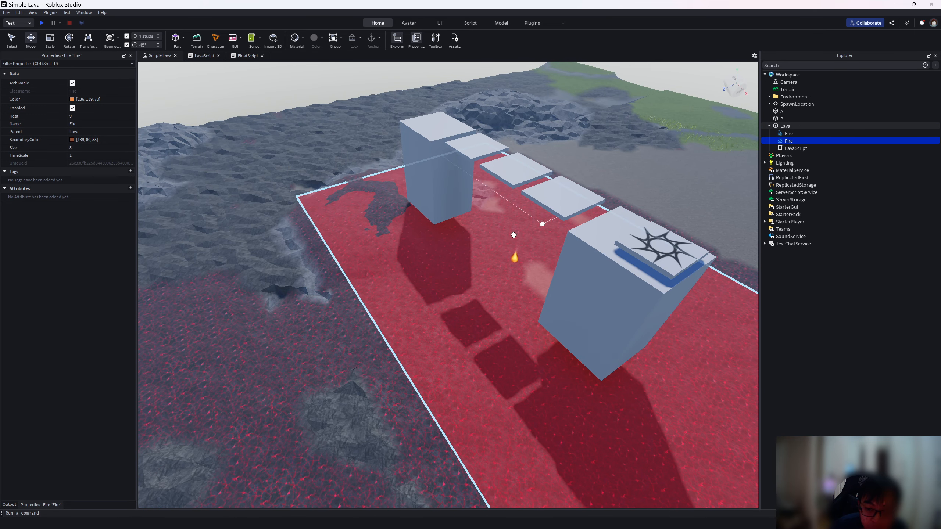
{"action": "middle_click_drag", "start_coordinate": [414, 221], "coordinate": [361, 197]}
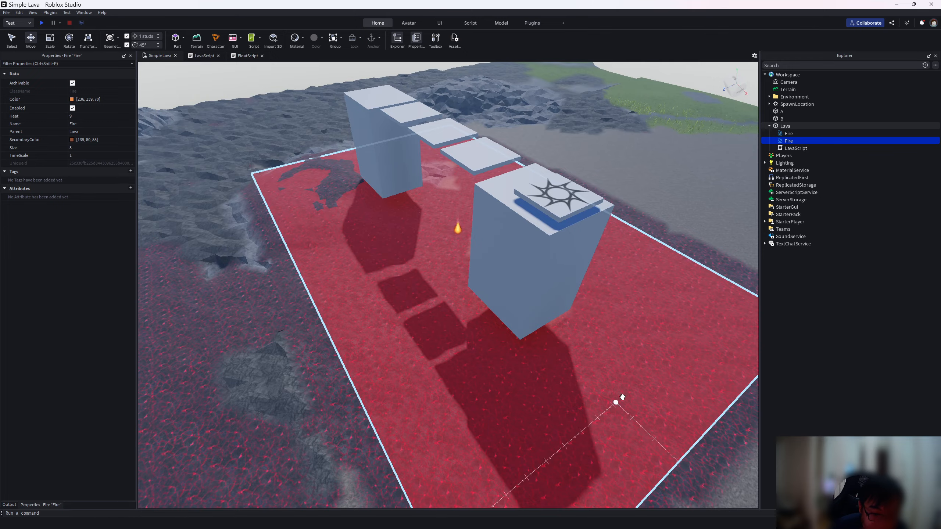
{"action": "middle_click_drag", "start_coordinate": [591, 239], "coordinate": [579, 295]}
{"action": "middle_click_drag", "start_coordinate": [402, 316], "coordinate": [464, 256]}
Insert an Attachment into the Lava part
{"action": "left_click", "coordinate": [785, 126]}
{"action": "left_click", "coordinate": [794, 126]}
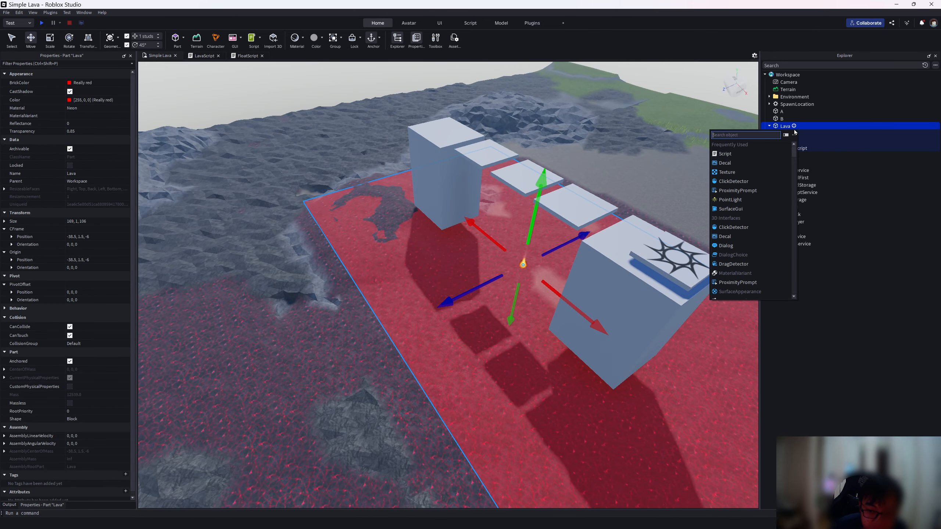
{"action": "type", "text": "a"}
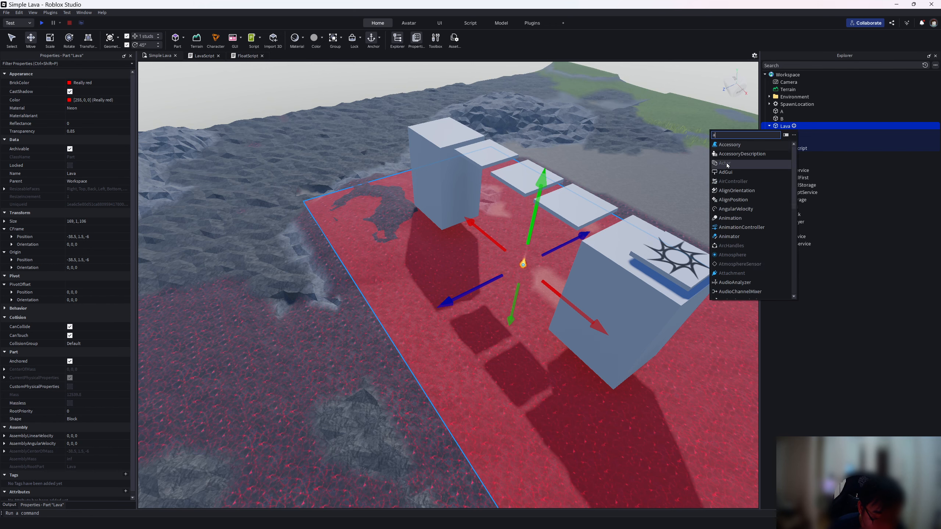
{"action": "type", "text": "tta"}
{"action": "left_click", "coordinate": [729, 146]}
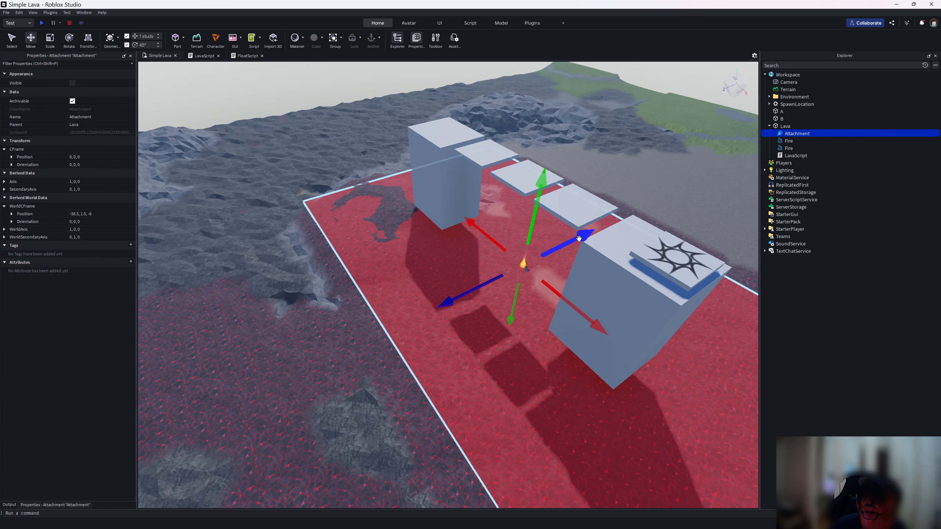
Move the attachment to about -34, 0, 33, near the lava corner beside the far pillar
{"action": "left_click_drag", "start_coordinate": [579, 238], "coordinate": [483, 265]}
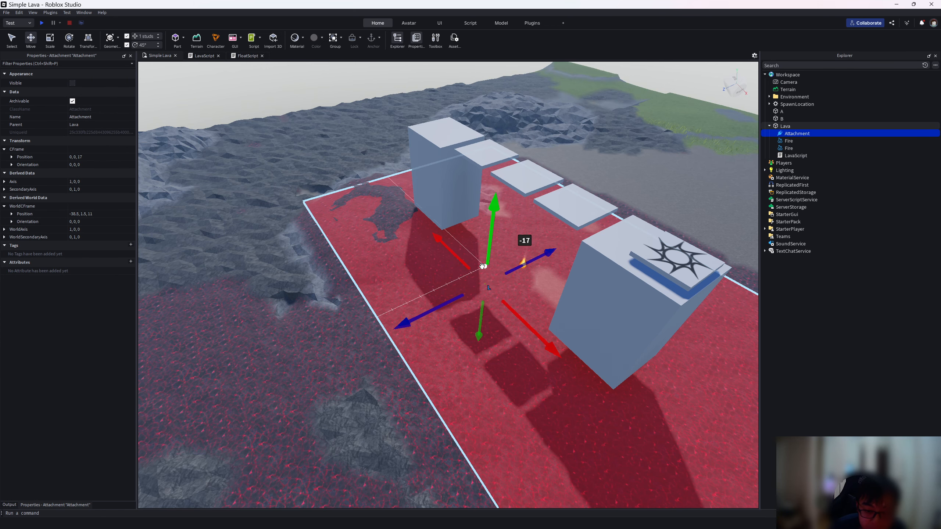
{"action": "scroll", "coordinate": [483, 266], "scroll_direction": "up", "scroll_amount": 5}
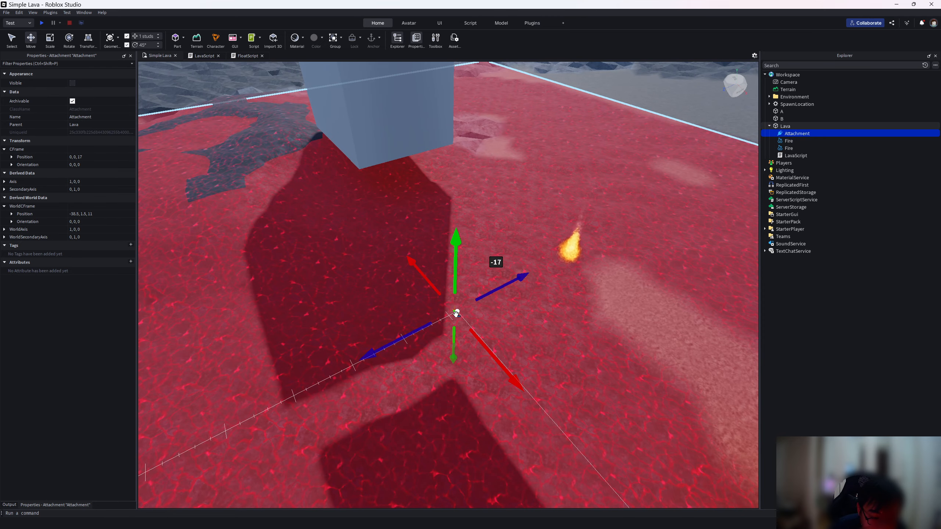
{"action": "left_click_drag", "start_coordinate": [514, 376], "coordinate": [410, 259]}
{"action": "scroll", "coordinate": [411, 256], "scroll_direction": "down", "scroll_amount": 5}
{"action": "left_click_drag", "start_coordinate": [448, 222], "coordinate": [406, 237]}
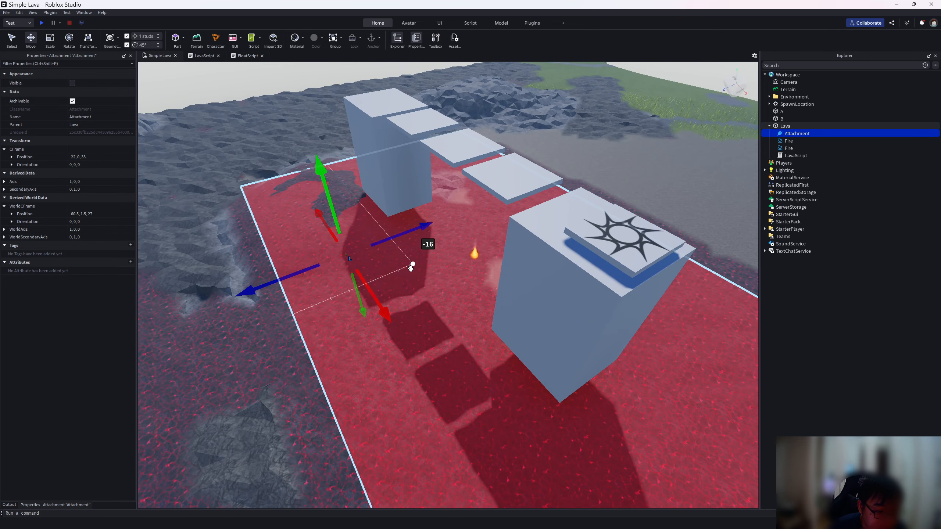
{"action": "left_click_drag", "start_coordinate": [386, 315], "coordinate": [439, 388]}
{"action": "scroll", "coordinate": [379, 285], "scroll_direction": "down", "scroll_amount": 3}
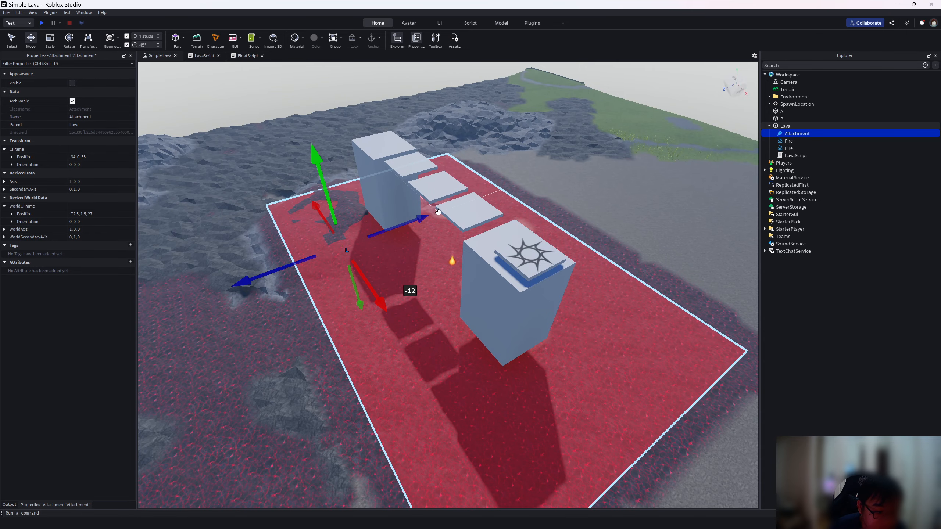
Duplicate the attachment twice and space the copies along the same long edge of the lava, the first copy at about 11, 0, 33
{"action": "key", "text": "ctrl+d"}
{"action": "scroll", "coordinate": [448, 384], "scroll_direction": "down", "scroll_amount": 1}
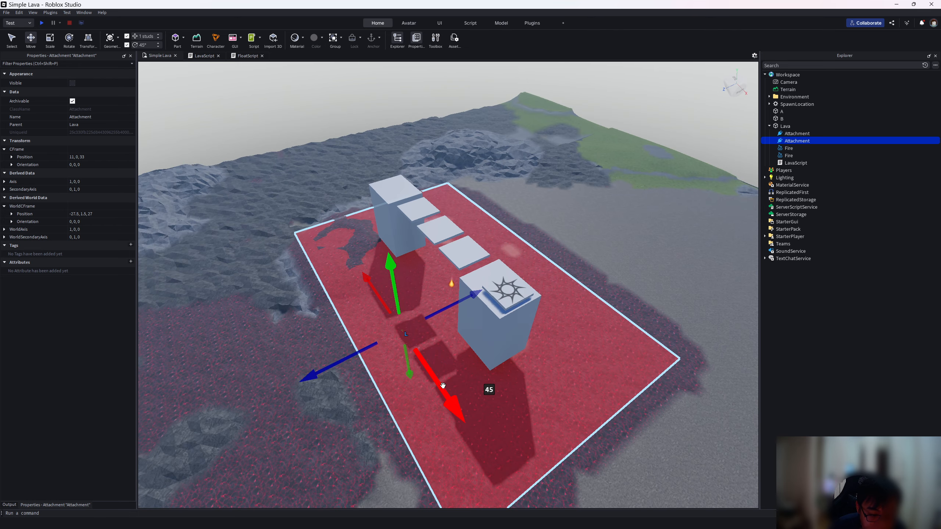
{"action": "middle_click_drag", "start_coordinate": [443, 385], "coordinate": [439, 350]}
{"action": "scroll", "coordinate": [439, 350], "scroll_direction": "up", "scroll_amount": 1}
{"action": "key", "text": "ctrl+d"}
{"action": "left_click_drag", "start_coordinate": [427, 315], "coordinate": [474, 370]}
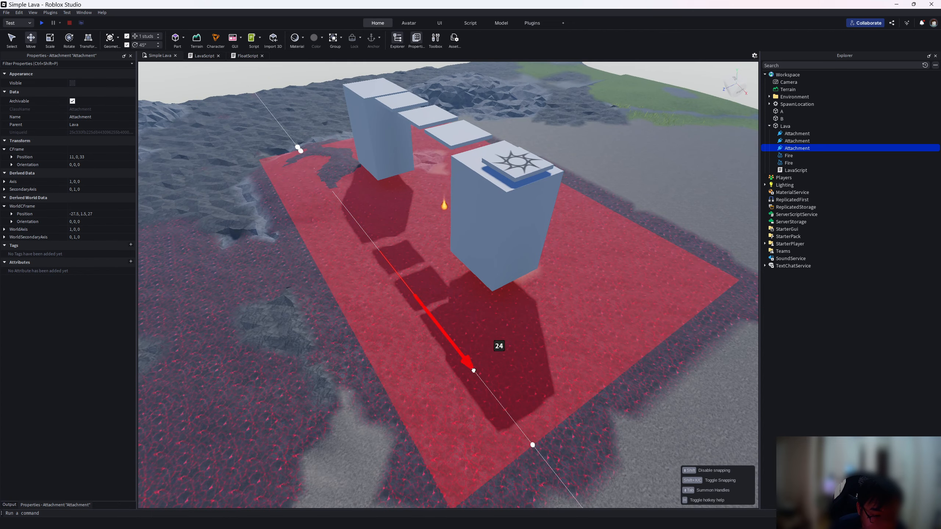
{"action": "left_click_drag", "start_coordinate": [507, 408], "coordinate": [507, 408]}
Duplicate the attachment twice more, moving one copy inward along Z and the next about 12 studs farther along X
{"action": "key", "text": "ctrl+d"}
{"action": "left_click_drag", "start_coordinate": [510, 326], "coordinate": [577, 280]}
{"action": "key", "text": "ctrl+d"}
{"action": "left_click_drag", "start_coordinate": [578, 352], "coordinate": [611, 393]}
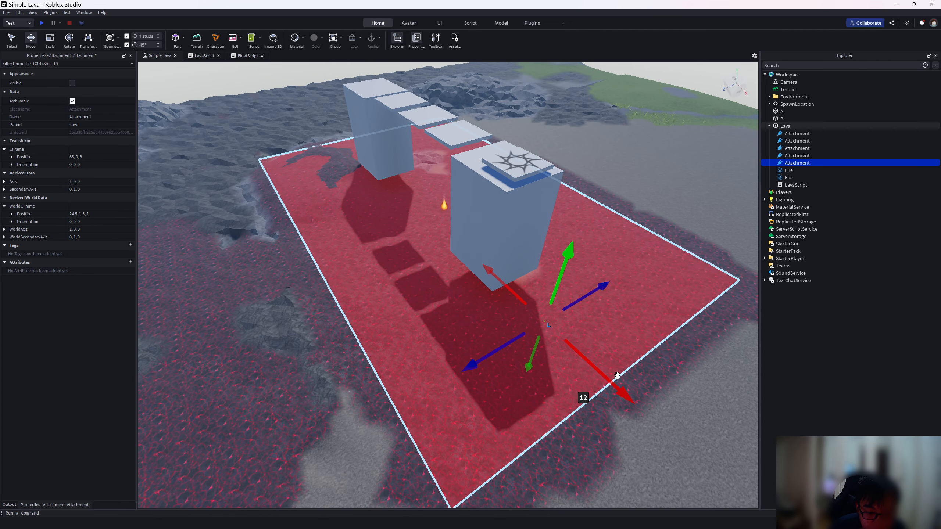
Place two more attachment copies along the opposite long edge, one at about 63, 0, -42 and the next about 39 studs away along X
{"action": "key", "text": "ctrl+d"}
{"action": "left_click_drag", "start_coordinate": [596, 285], "coordinate": [672, 217]}
{"action": "right_click_drag", "start_coordinate": [673, 216], "coordinate": [567, 315]}
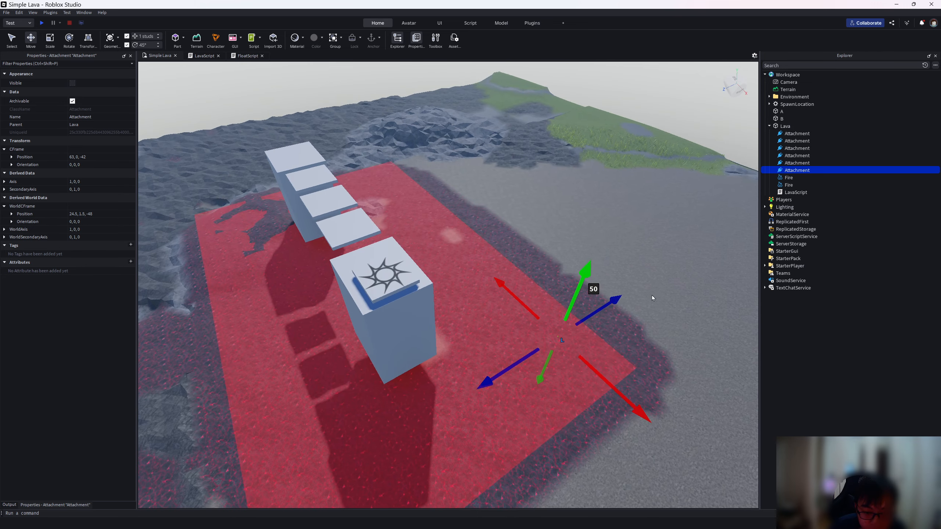
{"action": "key", "text": "ctrl+d"}
{"action": "left_click_drag", "start_coordinate": [430, 210], "coordinate": [445, 226]}
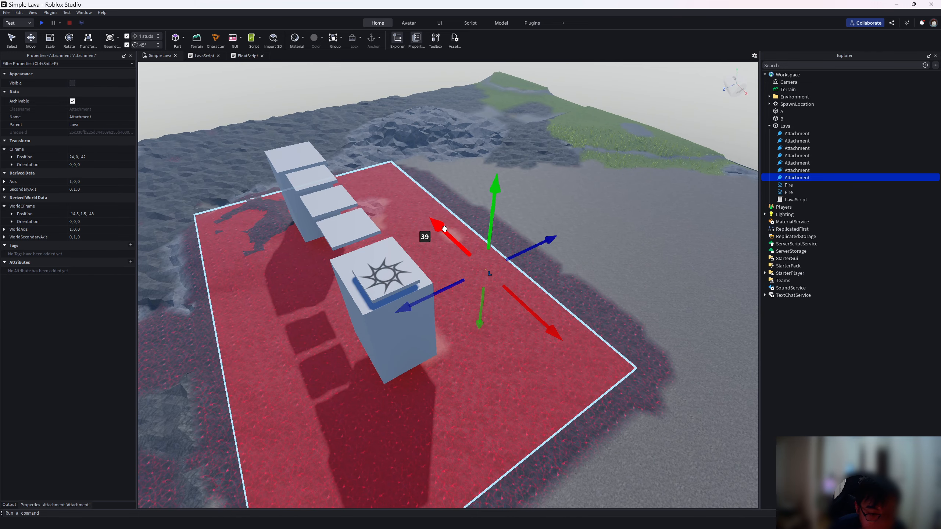
{"action": "left_click_drag", "start_coordinate": [542, 245], "coordinate": [531, 257]}
Duplicate the attachment and place the copy at about -3, 0, -24, beside the floating platforms
{"action": "key", "text": "ctrl+d"}
{"action": "left_click_drag", "start_coordinate": [433, 237], "coordinate": [399, 203]}
{"action": "left_click_drag", "start_coordinate": [494, 219], "coordinate": [471, 229]}
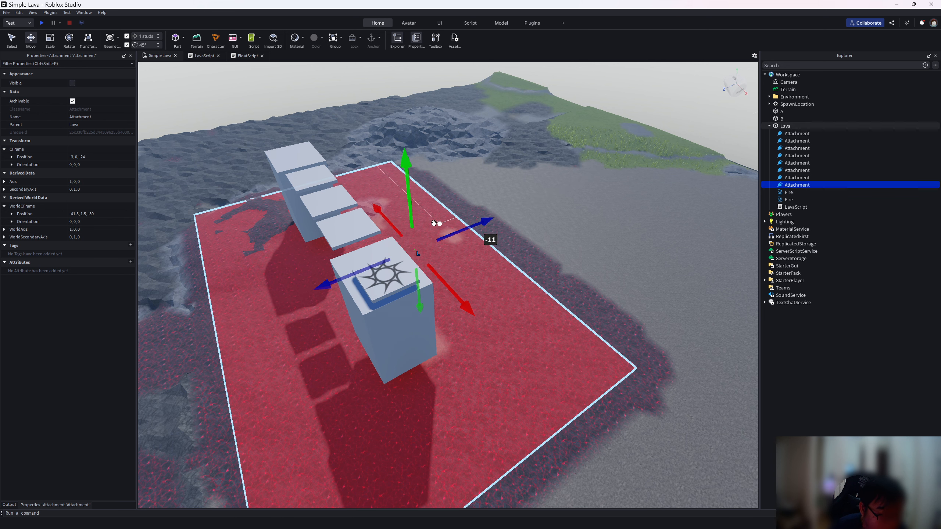
Add two more attachment copies toward the lava's far end, one at about -27, 0, -39 and the last about 21 studs farther along X
{"action": "key", "text": "ctrl+d"}
{"action": "left_click_drag", "start_coordinate": [385, 214], "coordinate": [366, 190]}
{"action": "left_click_drag", "start_coordinate": [459, 203], "coordinate": [482, 200]}
{"action": "key", "text": "ctrl+d"}
{"action": "left_click_drag", "start_coordinate": [381, 176], "coordinate": [366, 160]}
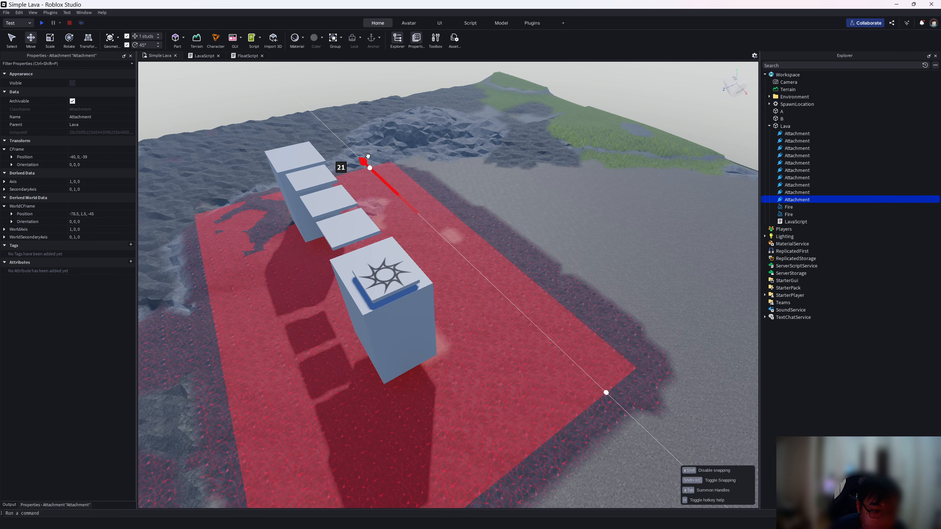
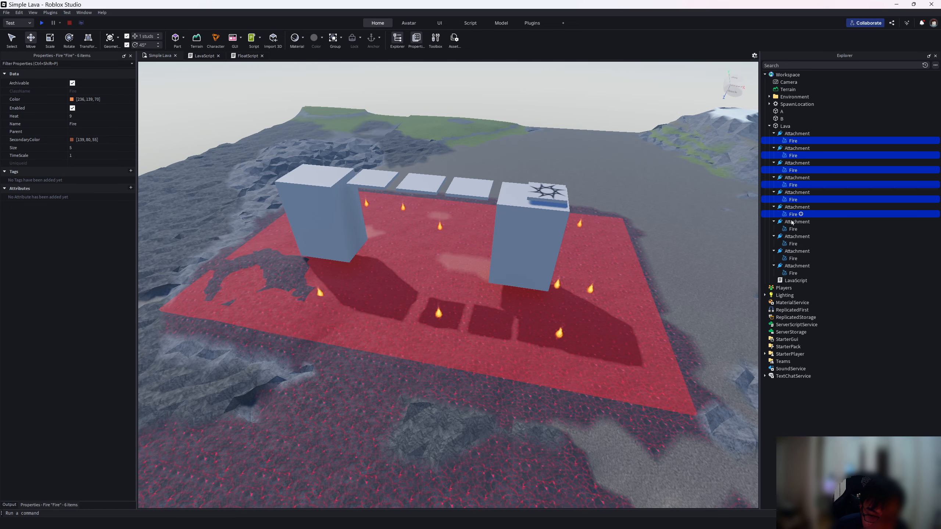
Complete the selection of all ten Fire effects, without any attachments, and set their Size to 15
{"action": "left_click", "coordinate": [794, 251], "text": "ctrl"}
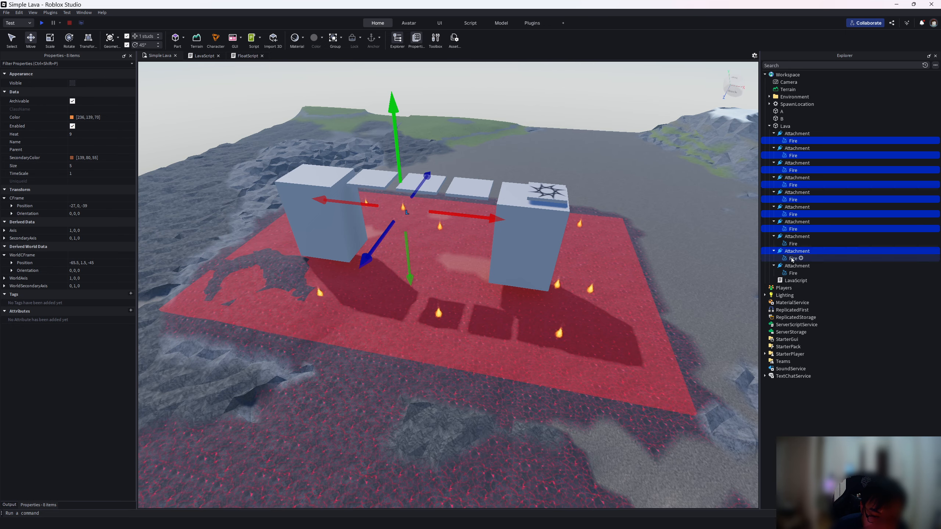
{"action": "left_click", "coordinate": [793, 246], "text": "ctrl"}
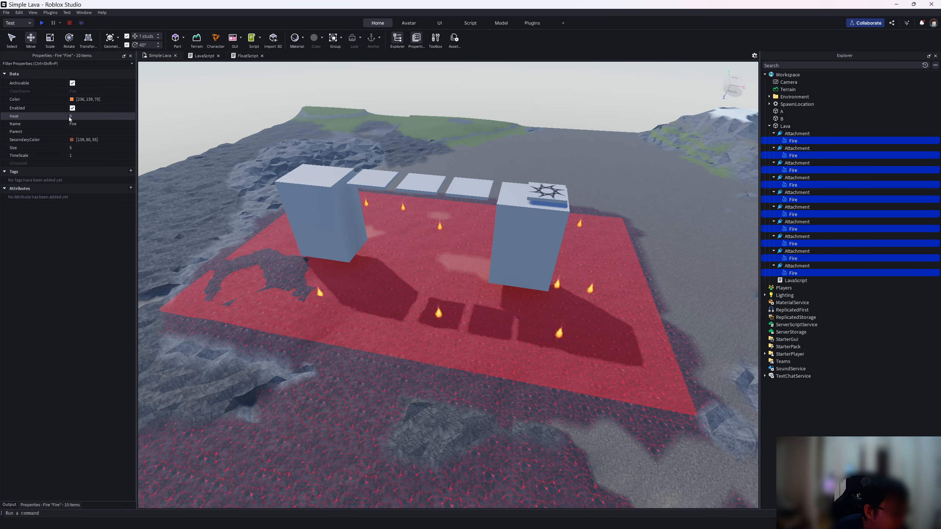
{"action": "left_click", "coordinate": [75, 148]}
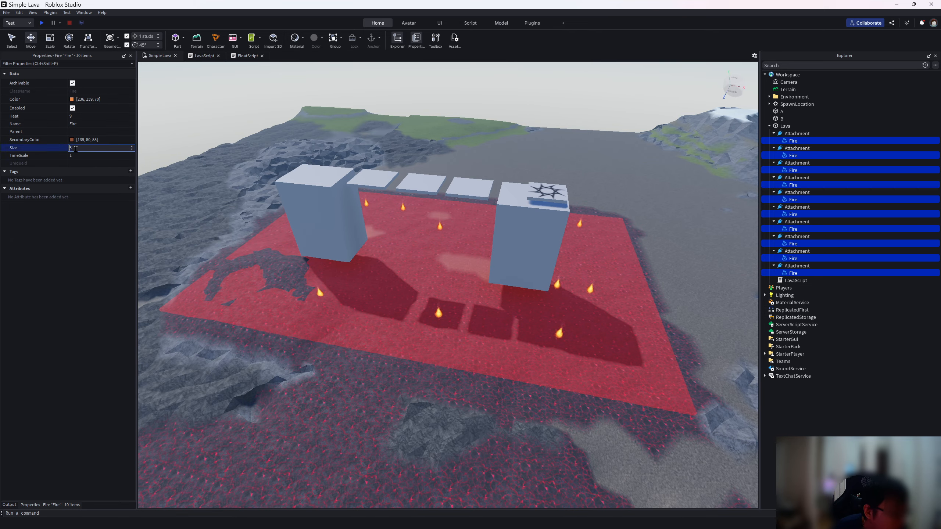
{"action": "type", "text": "1"}
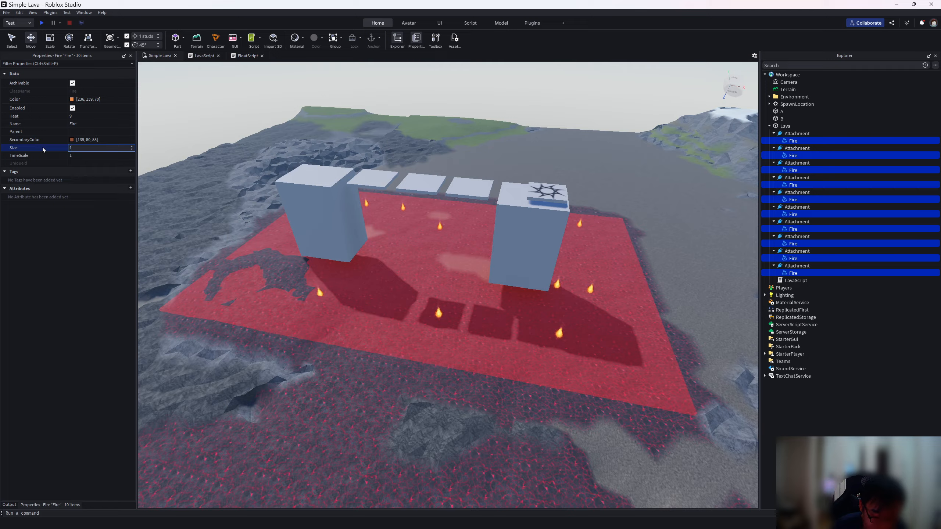
{"action": "type", "text": "5"}
{"action": "key", "text": "Return"}
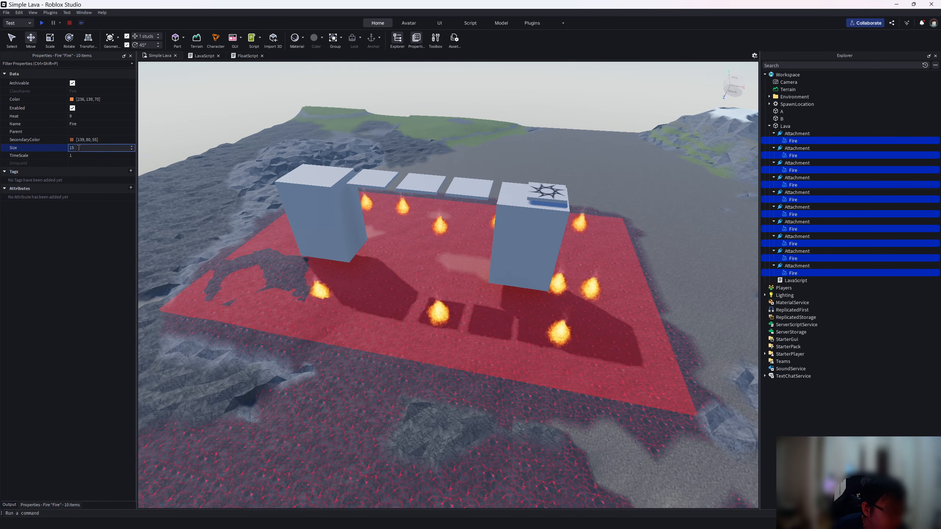
Set the Size of the ten selected Fire effects to 30 and check the flames from another angle
{"action": "type", "text": "30"}
{"action": "key", "text": "Return"}
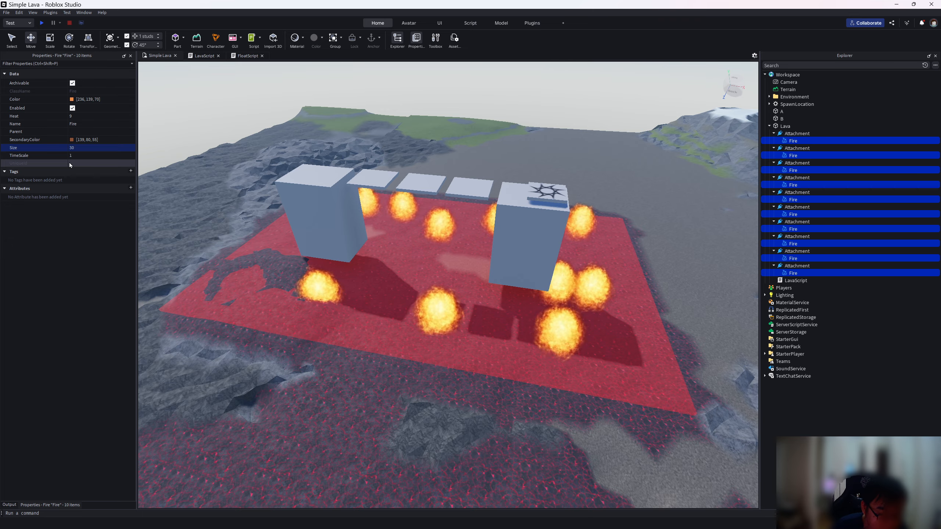
{"action": "middle_click_drag", "start_coordinate": [371, 218], "coordinate": [345, 261]}
{"action": "right_click_drag", "start_coordinate": [345, 260], "coordinate": [334, 241]}
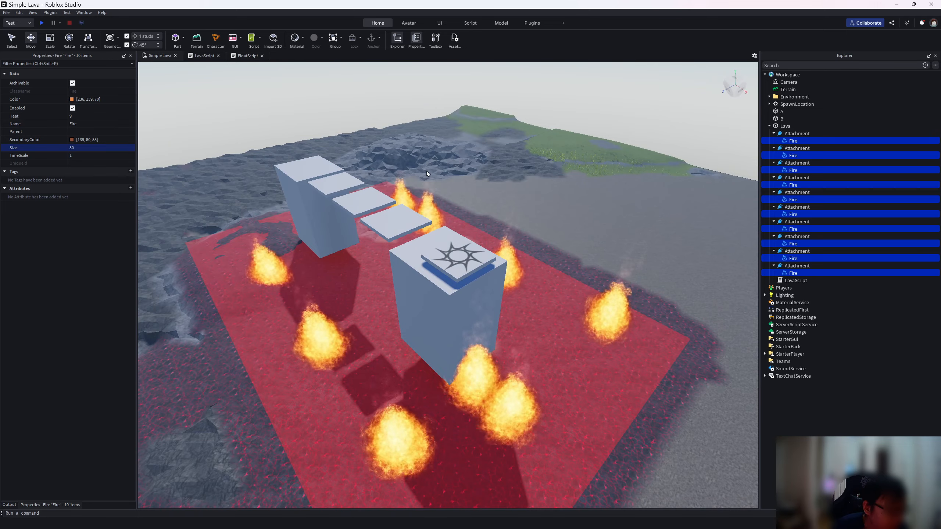
Set the Color of the ten selected Fire effects to red (236, 45, 45)
{"action": "left_click", "coordinate": [72, 99]}
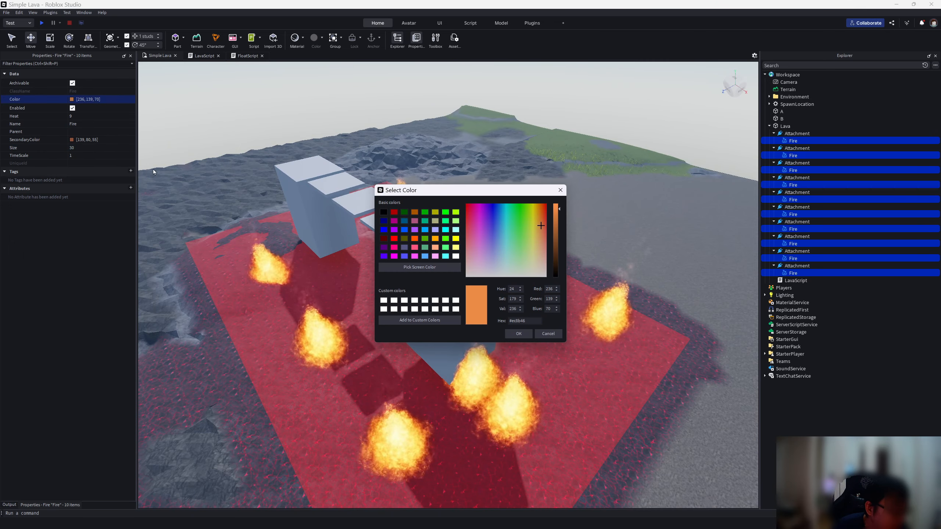
{"action": "left_click", "coordinate": [518, 257]}
{"action": "left_click_drag", "start_coordinate": [519, 257], "coordinate": [546, 218]}
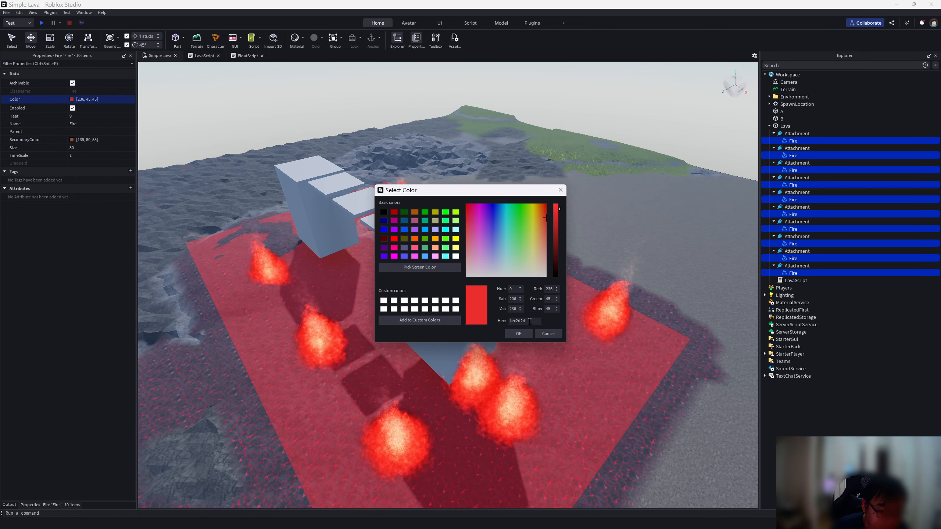
{"action": "left_click", "coordinate": [519, 333]}
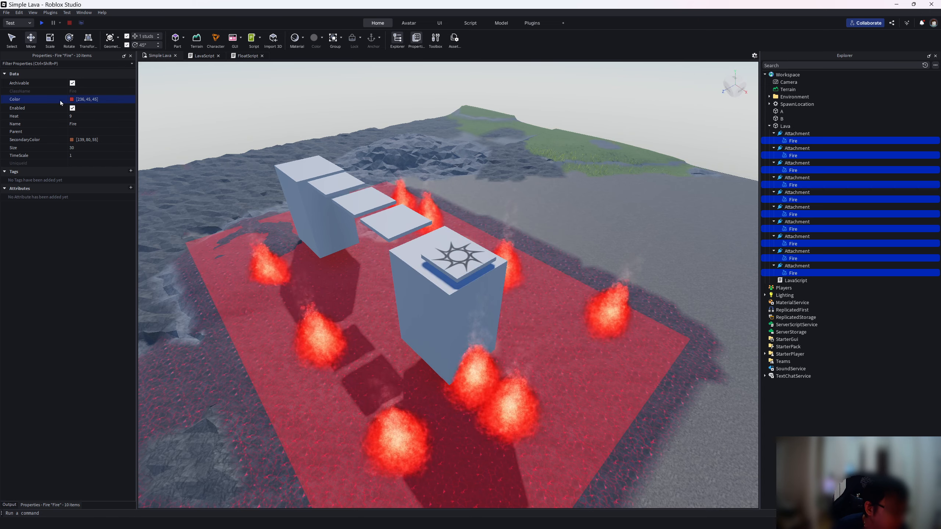
Set the SecondaryColor of the ten selected Fire effects to a dark teal green, about 28, 139, 101
{"action": "left_click", "coordinate": [71, 141]}
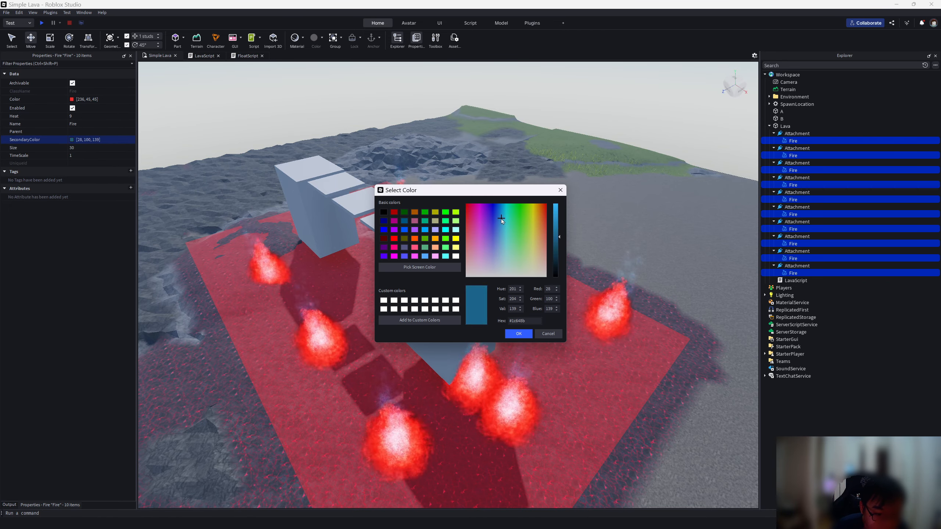
{"action": "mouse_move", "coordinate": [502, 219]}
{"action": "left_mouse_down"}
{"action": "mouse_move", "coordinate": [488, 210]}
{"action": "mouse_move", "coordinate": [505, 214]}
{"action": "left_mouse_up"}
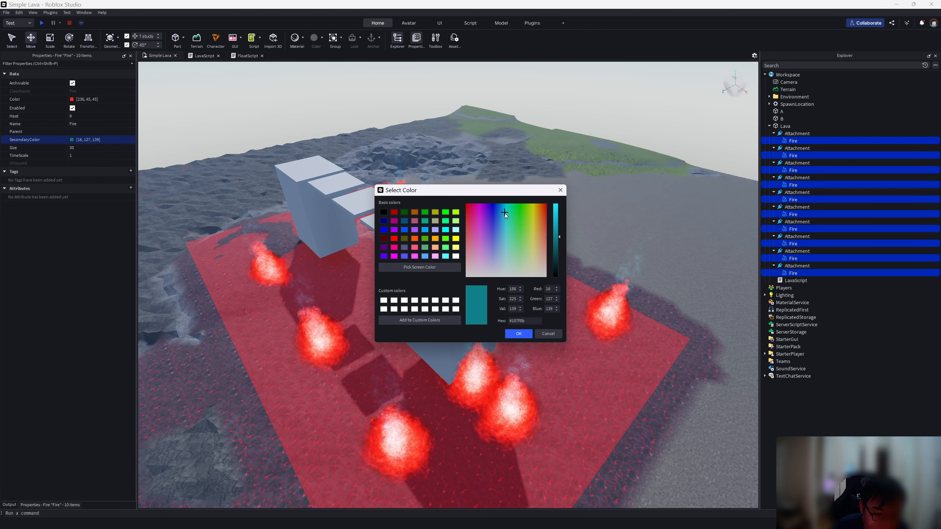
{"action": "left_click", "coordinate": [525, 333]}
Inspect the recoloured flames around the lava and platforms from several angles
{"action": "right_click_drag", "start_coordinate": [352, 284], "coordinate": [427, 282]}
{"action": "scroll", "coordinate": [427, 282], "scroll_direction": "up", "scroll_amount": 2}
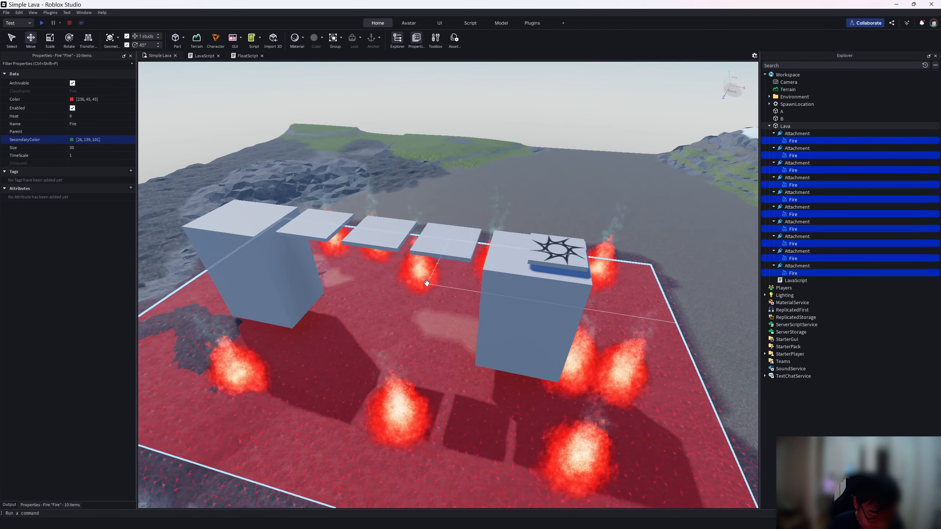
{"action": "middle_click_drag", "start_coordinate": [427, 282], "coordinate": [472, 266]}
{"action": "scroll", "coordinate": [472, 266], "scroll_direction": "up", "scroll_amount": 3}
{"action": "scroll", "coordinate": [456, 273], "scroll_direction": "down", "scroll_amount": 5}
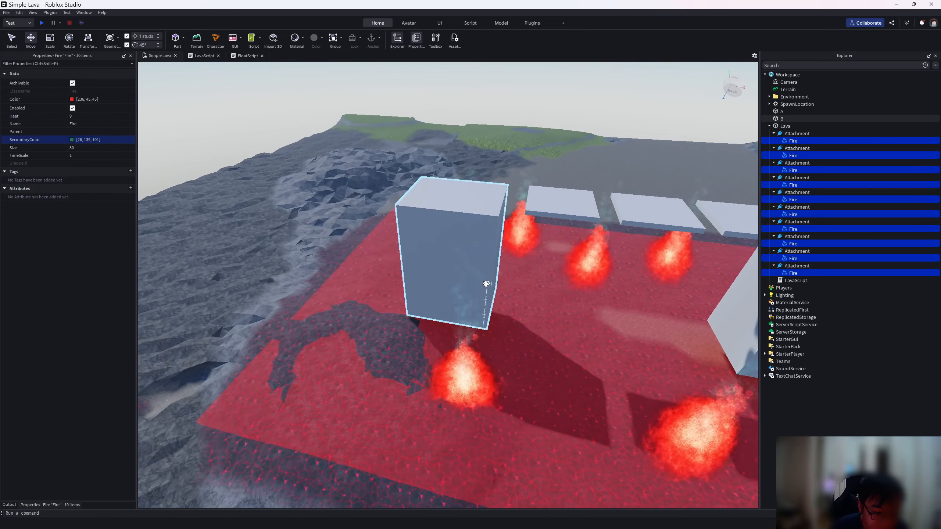
{"action": "scroll", "coordinate": [490, 282], "scroll_direction": "up", "scroll_amount": 4}
{"action": "right_click_drag", "start_coordinate": [490, 283], "coordinate": [550, 286]}
{"action": "middle_click_drag", "start_coordinate": [551, 286], "coordinate": [516, 275]}
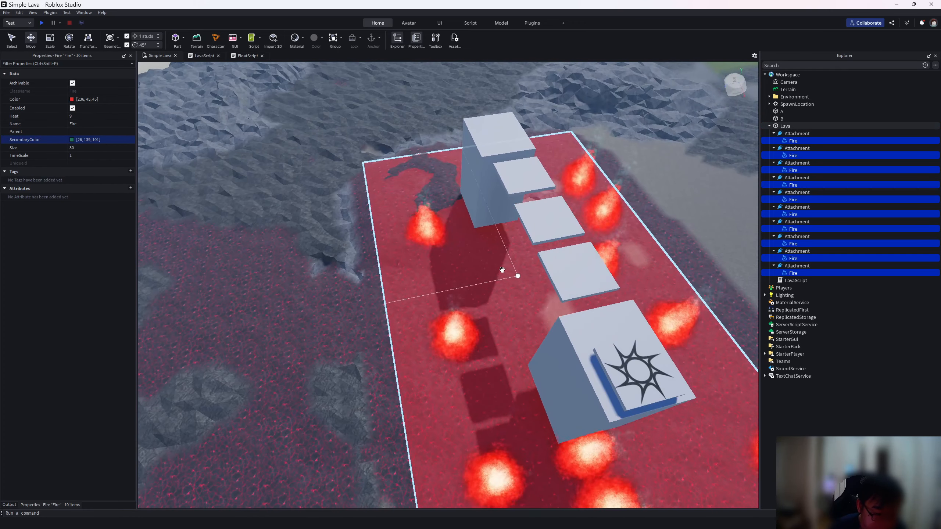
Set up the terrain Sculpt brush in Add mode with brush size 8 and strength 0.39
{"action": "left_click", "coordinate": [198, 44]}
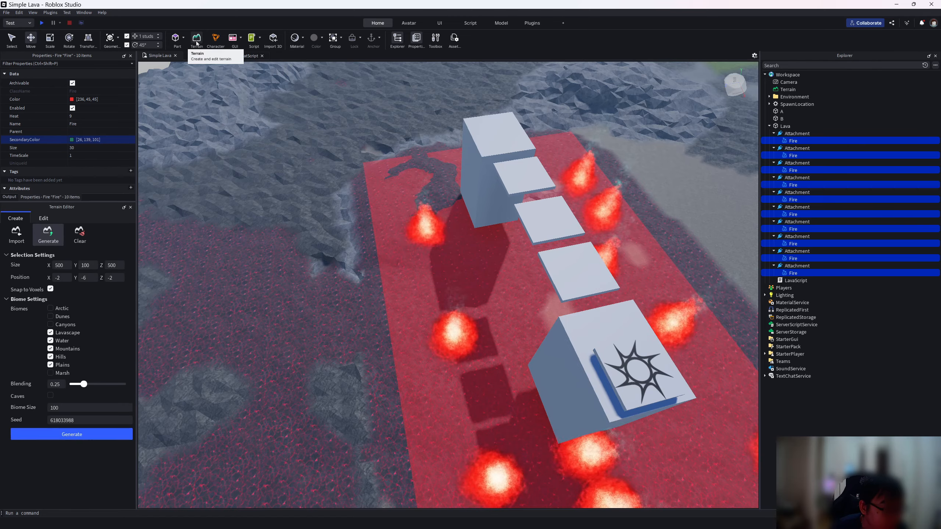
{"action": "left_click", "coordinate": [53, 219]}
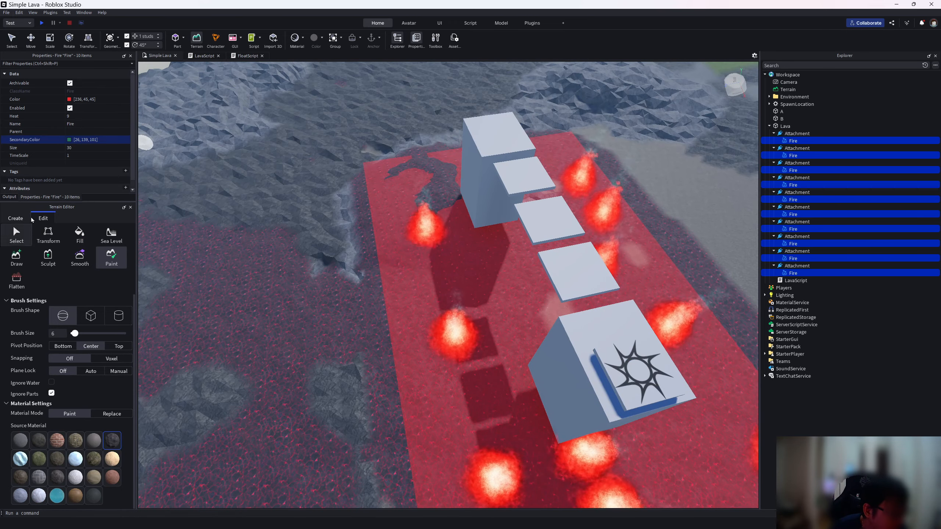
{"action": "left_click", "coordinate": [48, 256]}
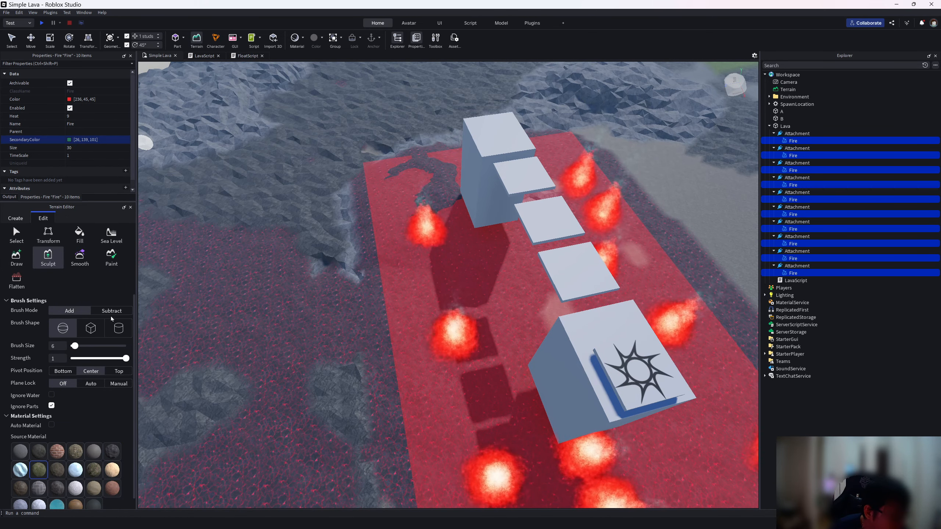
{"action": "scroll", "coordinate": [105, 303], "scroll_direction": "down", "scroll_amount": 1}
{"action": "left_click_drag", "start_coordinate": [126, 347], "coordinate": [101, 348]}
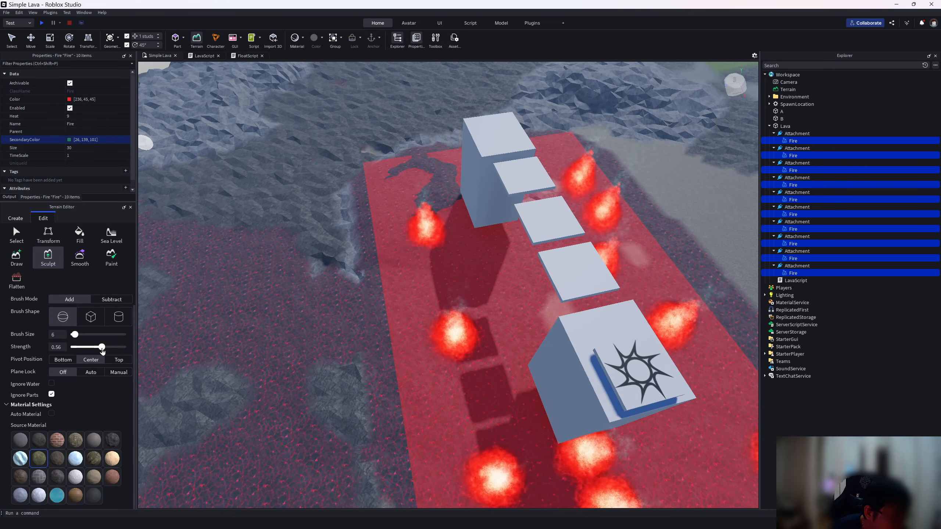
{"action": "middle_click_drag", "start_coordinate": [322, 296], "coordinate": [261, 308]}
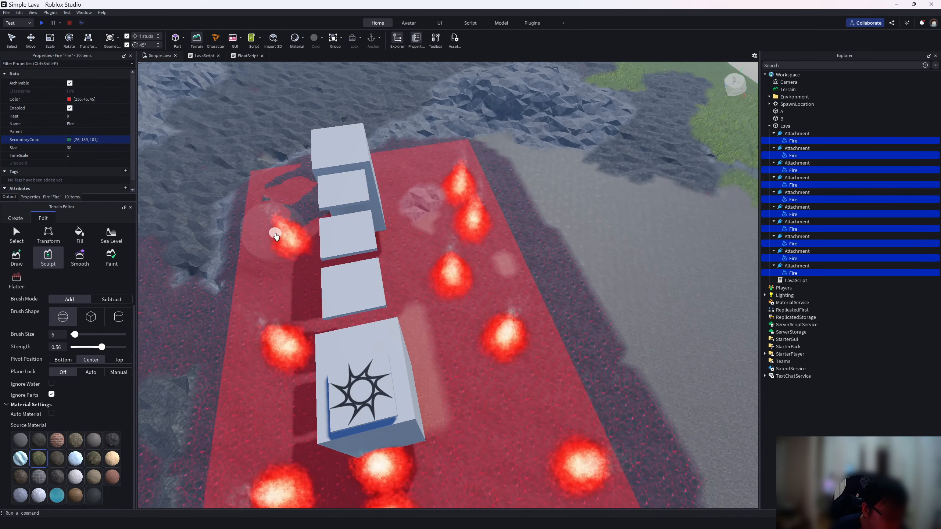
{"action": "middle_click_drag", "start_coordinate": [289, 245], "coordinate": [323, 247]}
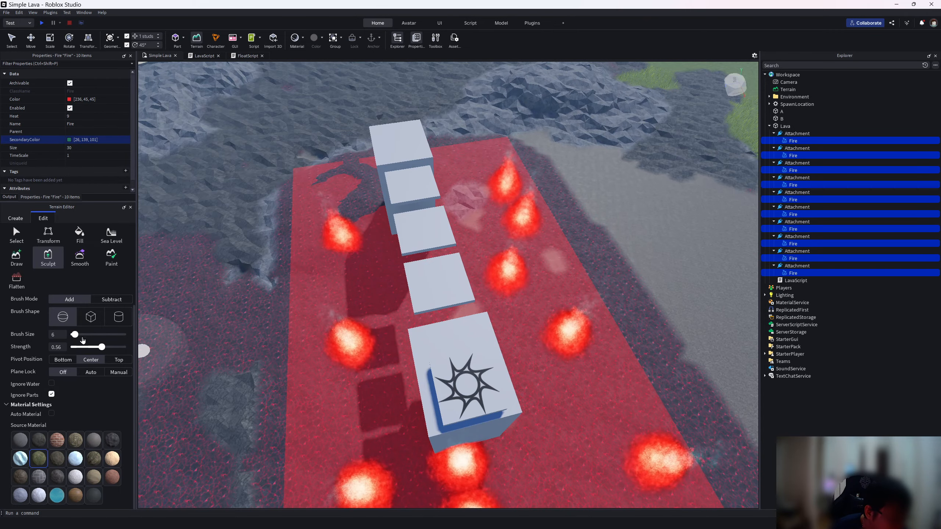
{"action": "left_click_drag", "start_coordinate": [76, 335], "coordinate": [77, 335]}
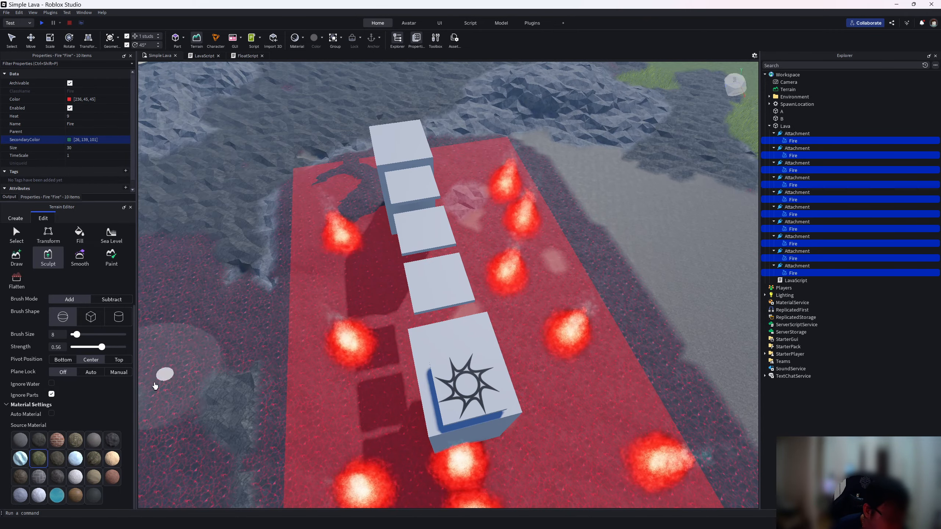
{"action": "left_click_drag", "start_coordinate": [101, 347], "coordinate": [92, 350]}
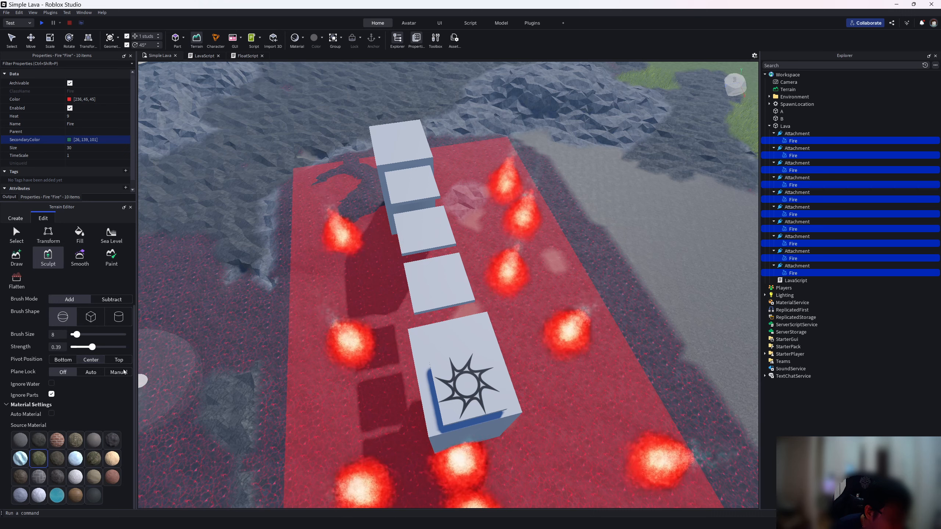
Try sculpting grass terrain over the lava beside the floating platforms and undo the stroke
{"action": "left_click_drag", "start_coordinate": [336, 322], "coordinate": [357, 298]}
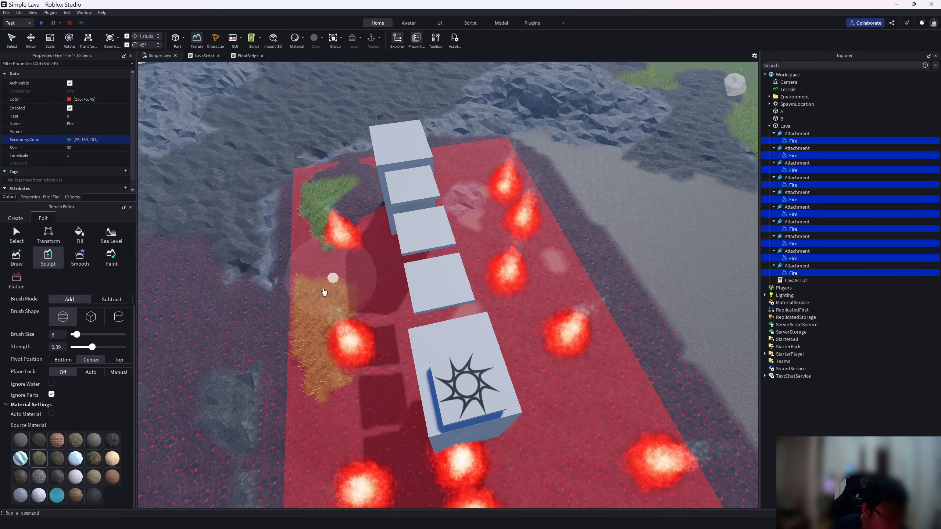
{"action": "key", "text": "ctrl+z"}
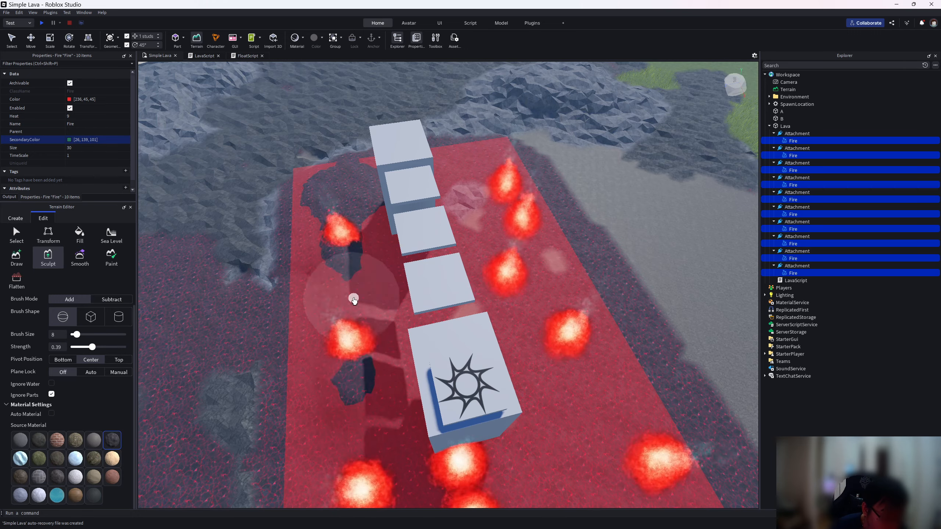
Sculpt a raised cracked-lava ridge along one long side of the lava, around the spawn end and up the opposite long side
{"action": "mouse_move", "coordinate": [362, 379]}
{"action": "left_mouse_down"}
{"action": "mouse_move", "coordinate": [339, 346]}
{"action": "mouse_move", "coordinate": [347, 353]}
{"action": "left_mouse_up"}
{"action": "scroll", "coordinate": [348, 350], "scroll_direction": "down", "scroll_amount": 3}
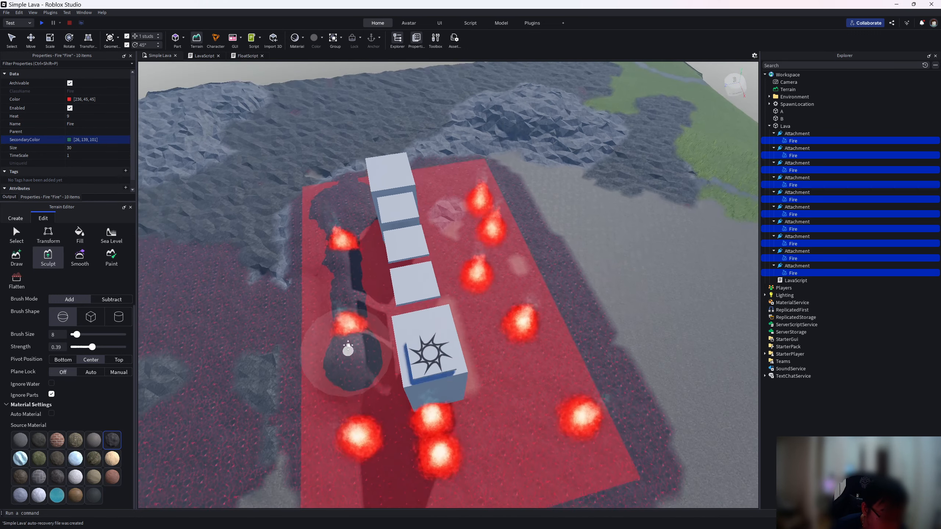
{"action": "middle_click_drag", "start_coordinate": [349, 349], "coordinate": [346, 276]}
{"action": "mouse_move", "coordinate": [346, 276]}
{"action": "left_mouse_down"}
{"action": "mouse_move", "coordinate": [372, 381]}
{"action": "mouse_move", "coordinate": [367, 359]}
{"action": "mouse_move", "coordinate": [414, 367]}
{"action": "left_mouse_up"}
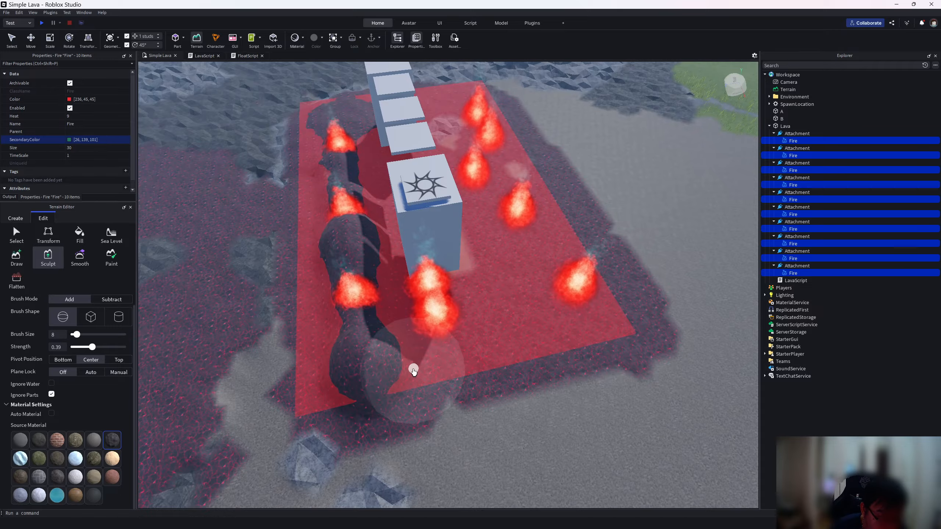
{"action": "left_click_drag", "start_coordinate": [578, 327], "coordinate": [426, 356]}
{"action": "middle_click_drag", "start_coordinate": [569, 315], "coordinate": [537, 360]}
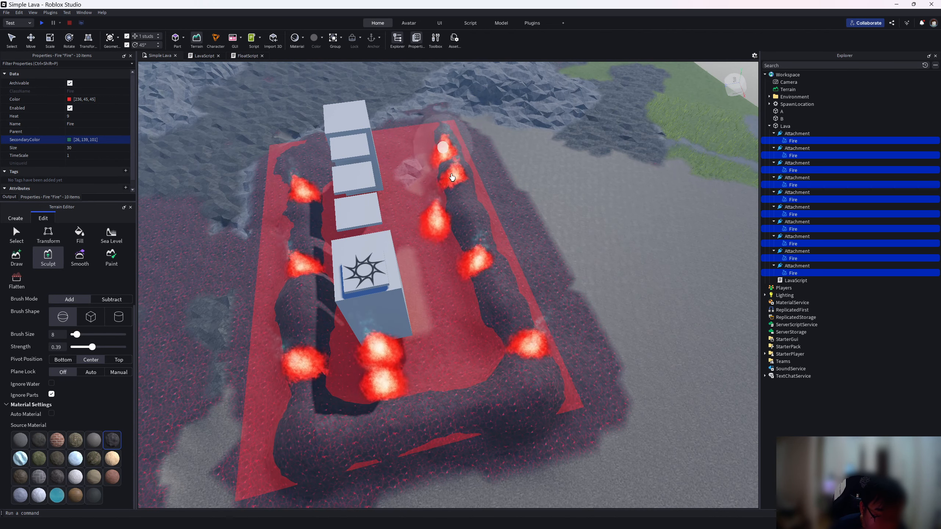
Close the cracked-lava ridge across the far end of the lava, behind and beside the far tall block
{"action": "middle_click_drag", "start_coordinate": [421, 159], "coordinate": [441, 283]}
{"action": "scroll", "coordinate": [440, 284], "scroll_direction": "up", "scroll_amount": 3}
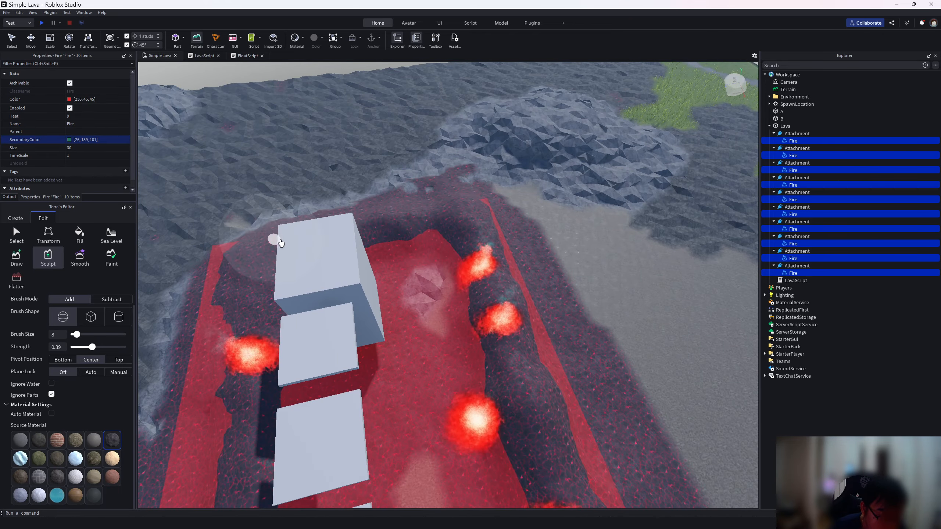
{"action": "mouse_move", "coordinate": [217, 249]}
{"action": "left_mouse_down"}
{"action": "mouse_move", "coordinate": [206, 252]}
{"action": "mouse_move", "coordinate": [216, 295]}
{"action": "left_mouse_up"}
{"action": "scroll", "coordinate": [217, 295], "scroll_direction": "down", "scroll_amount": 3}
Inspect the sculpted ridge and flames from several angles and select the Lava part
{"action": "middle_click_drag", "start_coordinate": [219, 315], "coordinate": [270, 238]}
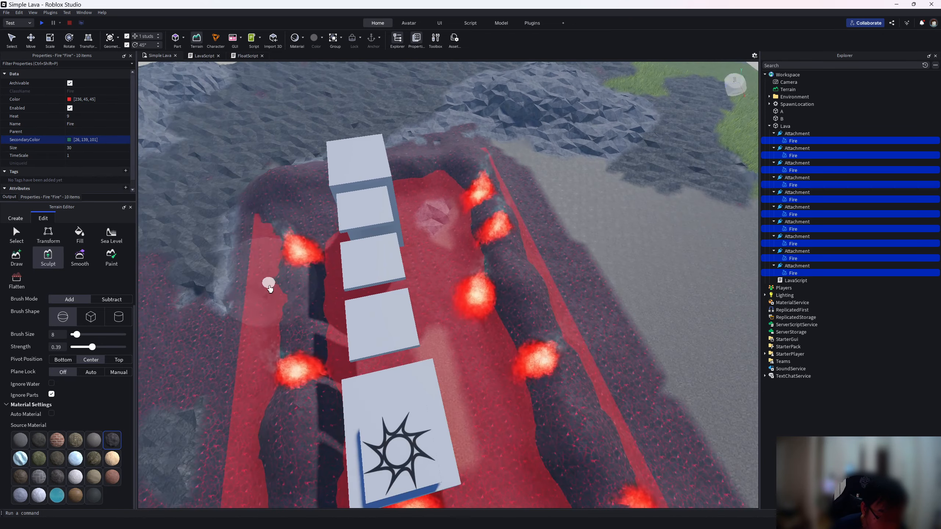
{"action": "scroll", "coordinate": [282, 288], "scroll_direction": "up", "scroll_amount": 2}
{"action": "mouse_move", "coordinate": [298, 286]}
{"action": "right_mouse_down"}
{"action": "mouse_move", "coordinate": [336, 292]}
{"action": "mouse_move", "coordinate": [336, 313]}
{"action": "right_mouse_up"}
{"action": "scroll", "coordinate": [333, 296], "scroll_direction": "up", "scroll_amount": 3}
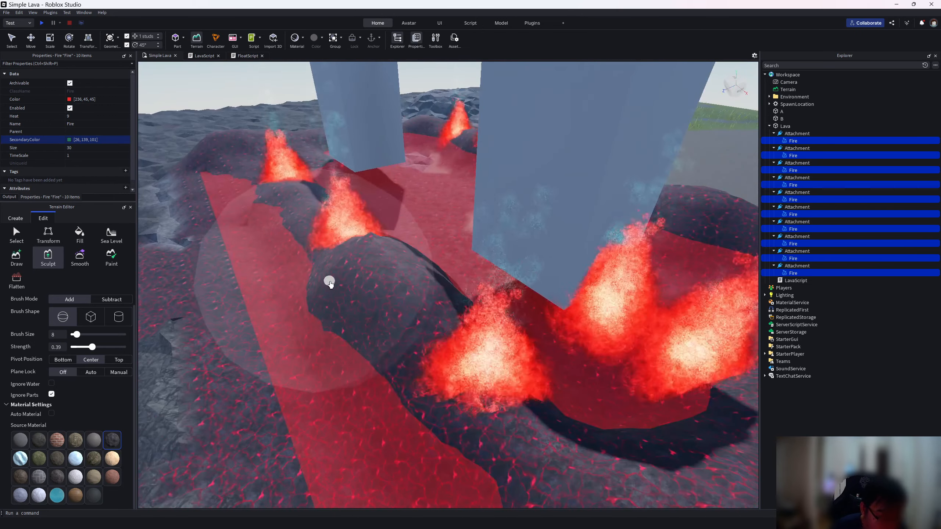
{"action": "scroll", "coordinate": [329, 282], "scroll_direction": "down", "scroll_amount": 4}
{"action": "right_click_drag", "start_coordinate": [304, 270], "coordinate": [323, 267]}
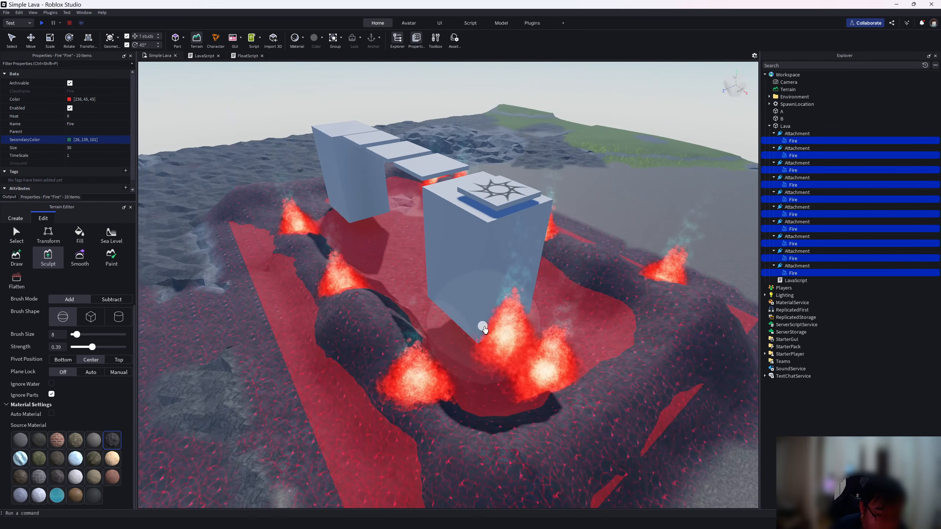
{"action": "middle_click_drag", "start_coordinate": [517, 323], "coordinate": [460, 364]}
{"action": "right_click_drag", "start_coordinate": [460, 363], "coordinate": [478, 352]}
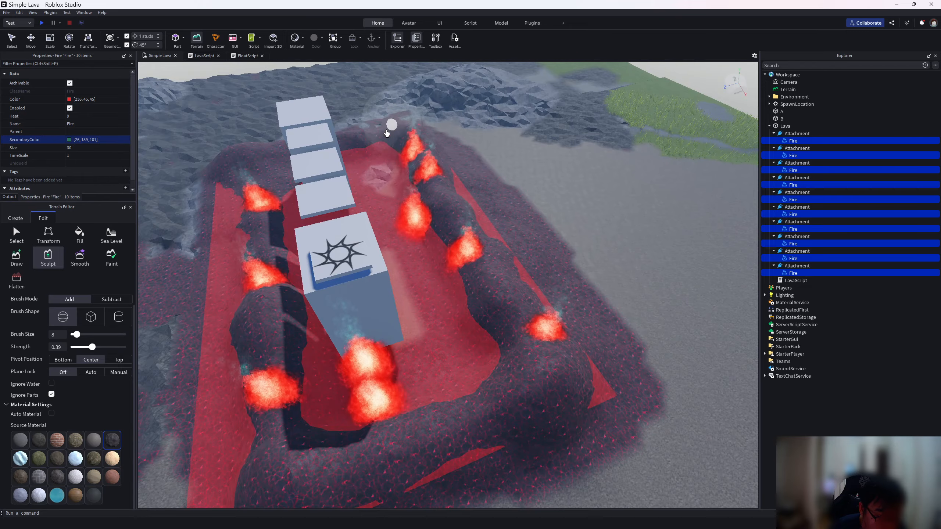
{"action": "right_click_drag", "start_coordinate": [237, 168], "coordinate": [295, 155]}
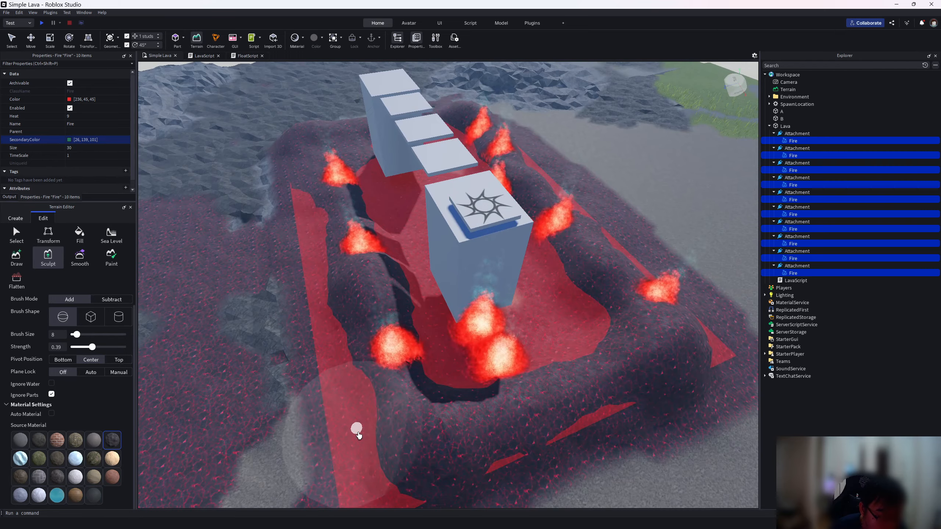
{"action": "middle_click_drag", "start_coordinate": [399, 455], "coordinate": [397, 418]}
{"action": "scroll", "coordinate": [382, 306], "scroll_direction": "up", "scroll_amount": 1}
{"action": "scroll", "coordinate": [381, 306], "scroll_direction": "up", "scroll_amount": 2}
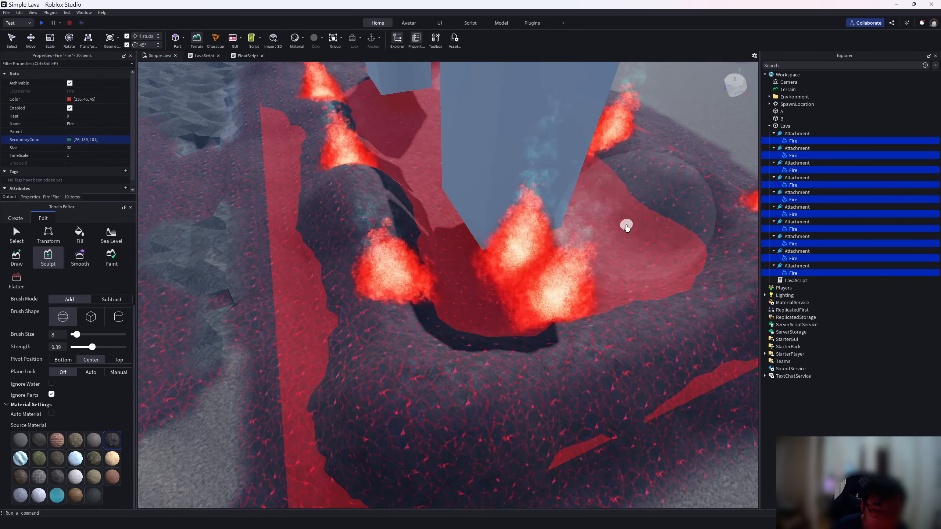
{"action": "double_click", "coordinate": [783, 126]}
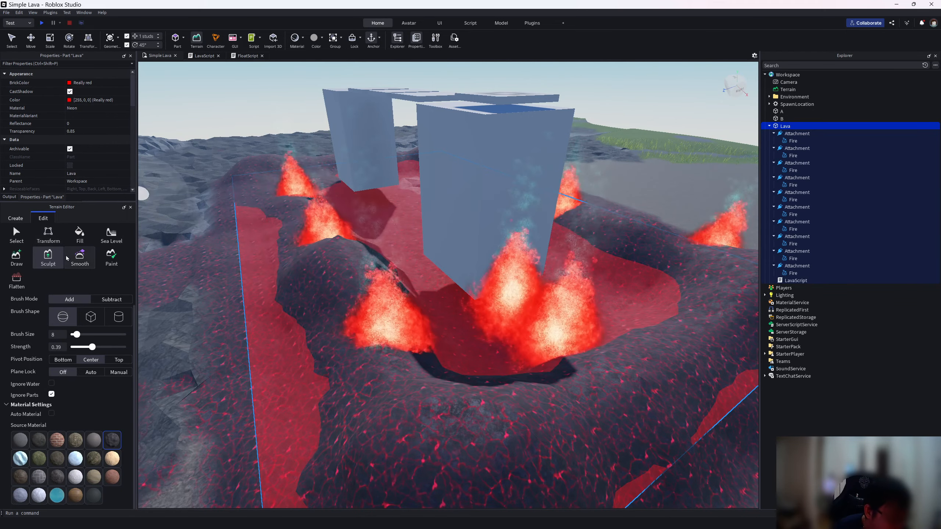
{"action": "middle_click_drag", "start_coordinate": [439, 303], "coordinate": [406, 323]}
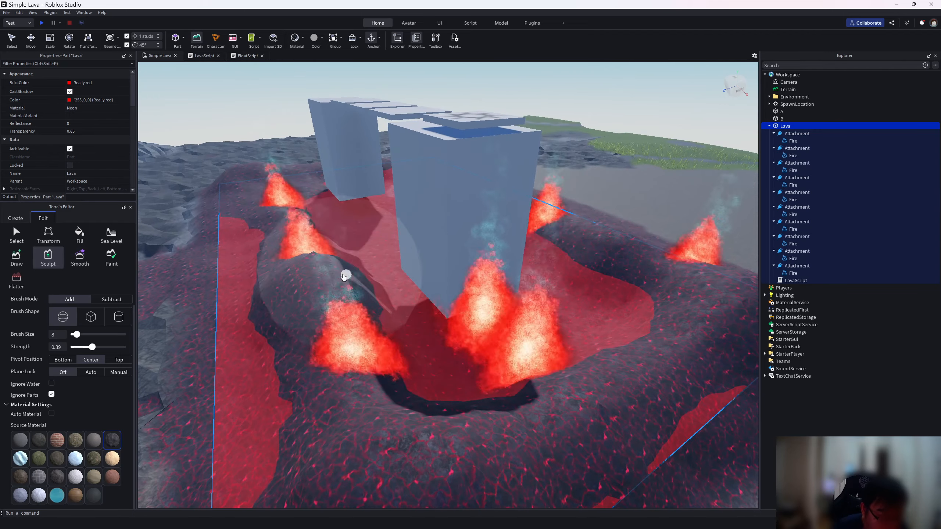
Start a playtest and walk the character off the spawn block into the lava
{"action": "left_click", "coordinate": [41, 23]}
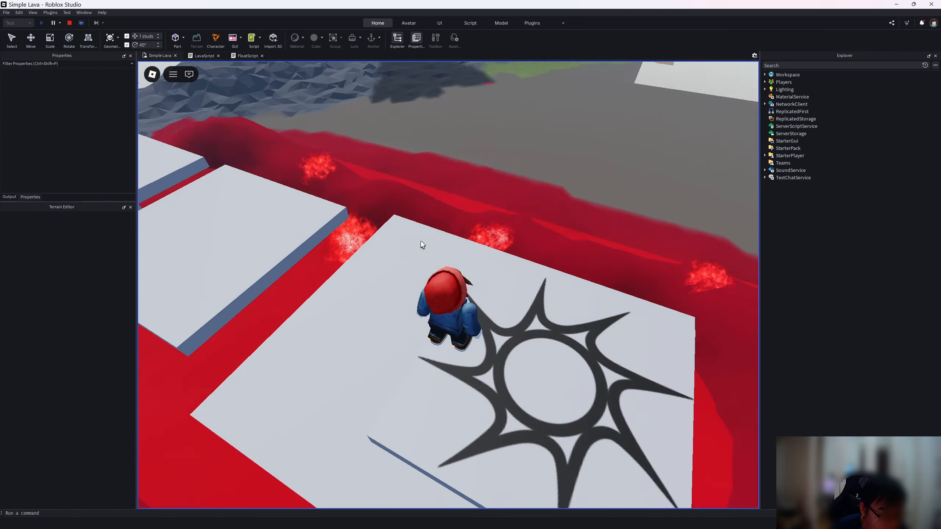
{"action": "right_click_drag", "start_coordinate": [420, 241], "coordinate": [421, 241]}
{"action": "key", "text": "w"}
{"action": "scroll", "coordinate": [421, 240], "scroll_direction": "down", "scroll_amount": 2}
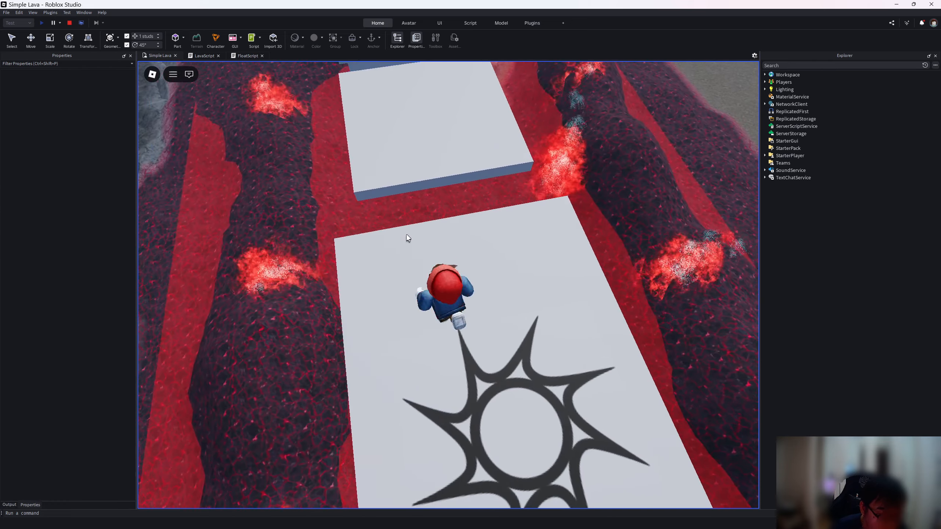
{"action": "key", "text": "d"}
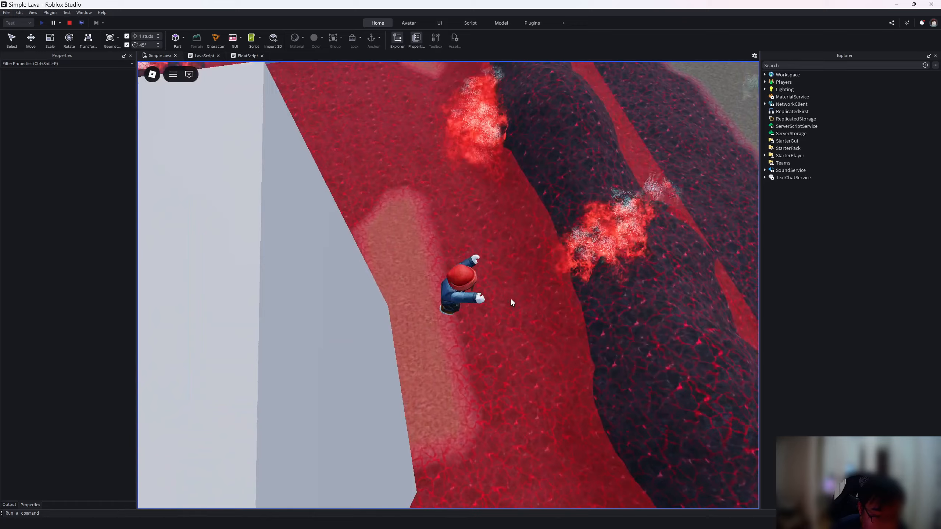
{"action": "right_click_drag", "start_coordinate": [511, 298], "coordinate": [502, 291]}
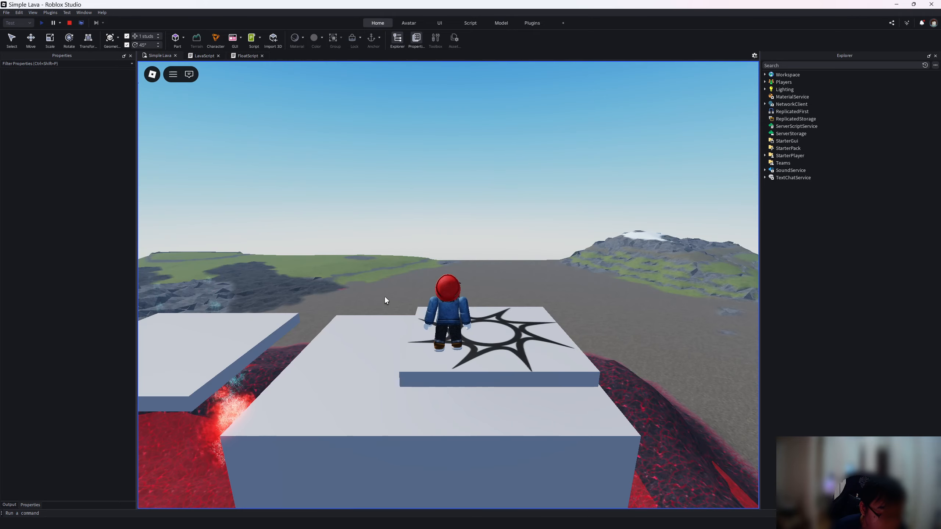
Walk the respawned character off the block onto the sculpted ridge and look around at the lava and flames
{"action": "right_click_drag", "start_coordinate": [384, 298], "coordinate": [443, 307]}
{"action": "key", "text": "a"}
{"action": "key", "text": "w"}
{"action": "key", "text": "w"}
{"action": "scroll", "coordinate": [450, 299], "scroll_direction": "up", "scroll_amount": 2}
{"action": "scroll", "coordinate": [437, 313], "scroll_direction": "down", "scroll_amount": 4}
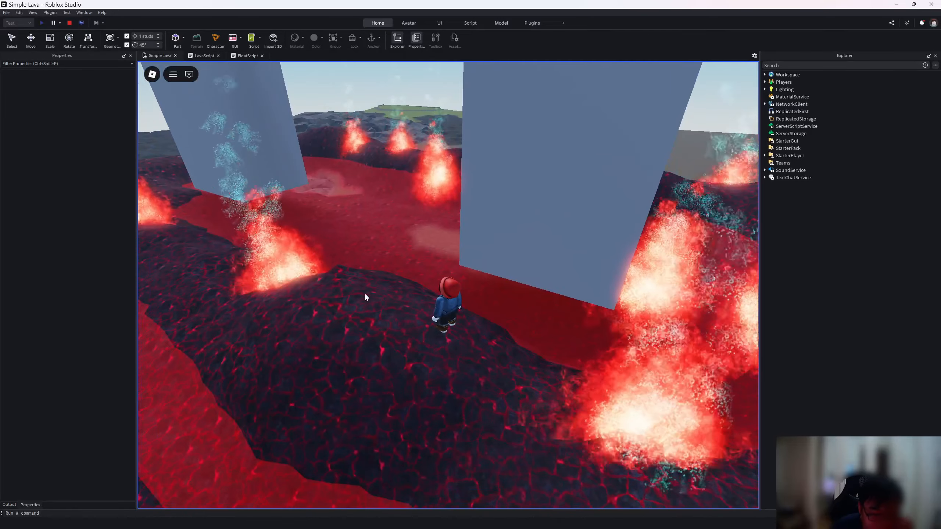
Stop the playtest and lower the cracked-lava ridge along the near long side of the lava by sculpting in Subtract mode
{"action": "left_click", "coordinate": [69, 23]}
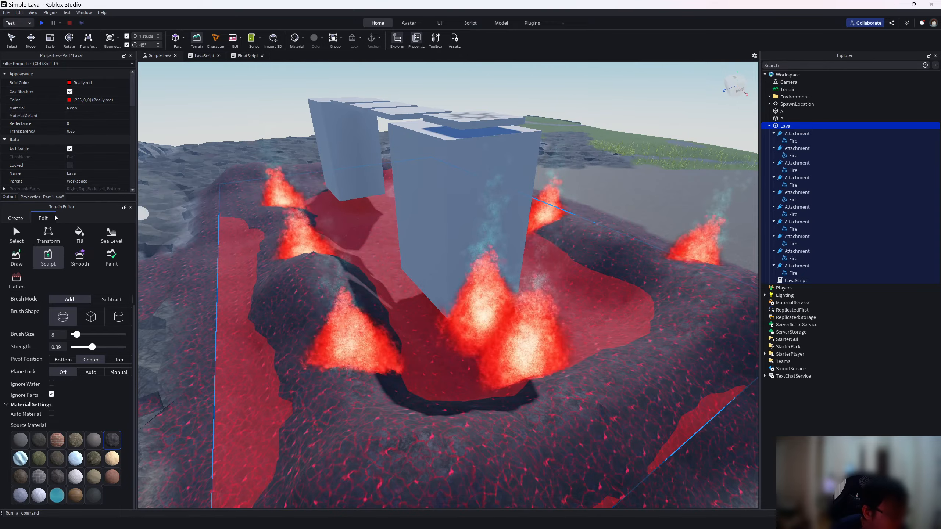
{"action": "left_click", "coordinate": [114, 301]}
{"action": "scroll", "coordinate": [156, 321], "scroll_direction": "down", "scroll_amount": 2}
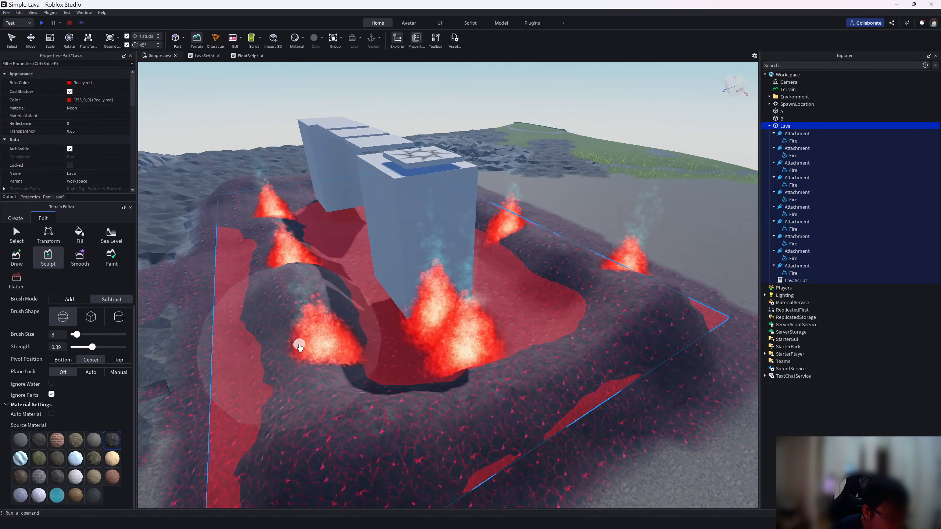
{"action": "key", "text": "a"}
{"action": "right_click_drag", "start_coordinate": [317, 347], "coordinate": [286, 347]}
{"action": "key", "text": "a"}
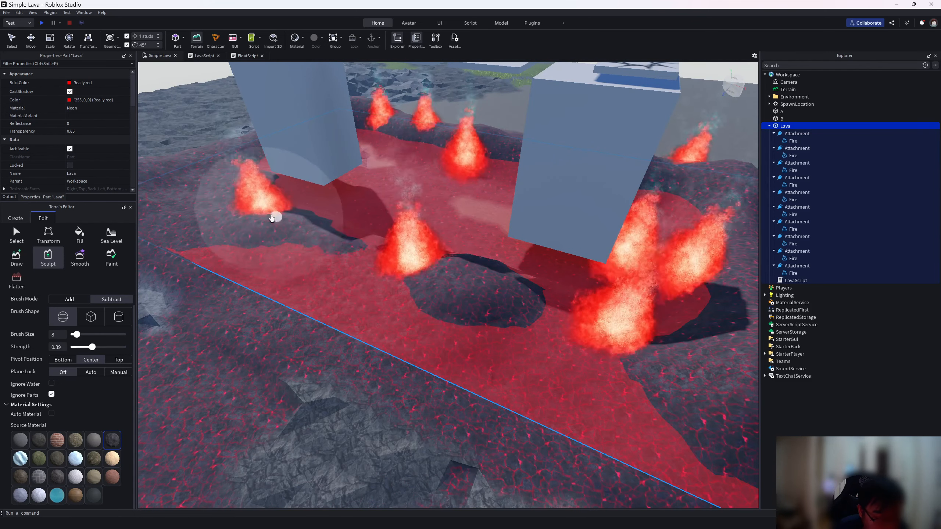
{"action": "mouse_move", "coordinate": [264, 222]}
{"action": "left_mouse_down"}
{"action": "mouse_move", "coordinate": [534, 299]}
{"action": "mouse_move", "coordinate": [407, 269]}
{"action": "mouse_move", "coordinate": [487, 288]}
{"action": "mouse_move", "coordinate": [441, 273]}
{"action": "left_mouse_up"}
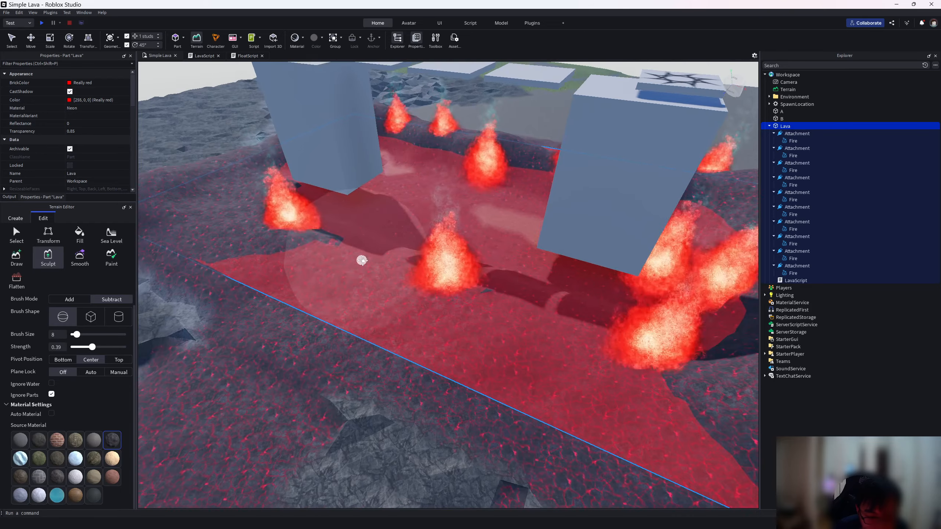
{"action": "middle_click_drag", "start_coordinate": [362, 260], "coordinate": [398, 283]}
{"action": "mouse_move", "coordinate": [398, 282]}
{"action": "left_mouse_down"}
{"action": "mouse_move", "coordinate": [449, 301]}
{"action": "mouse_move", "coordinate": [350, 247]}
{"action": "mouse_move", "coordinate": [328, 249]}
{"action": "left_mouse_up"}
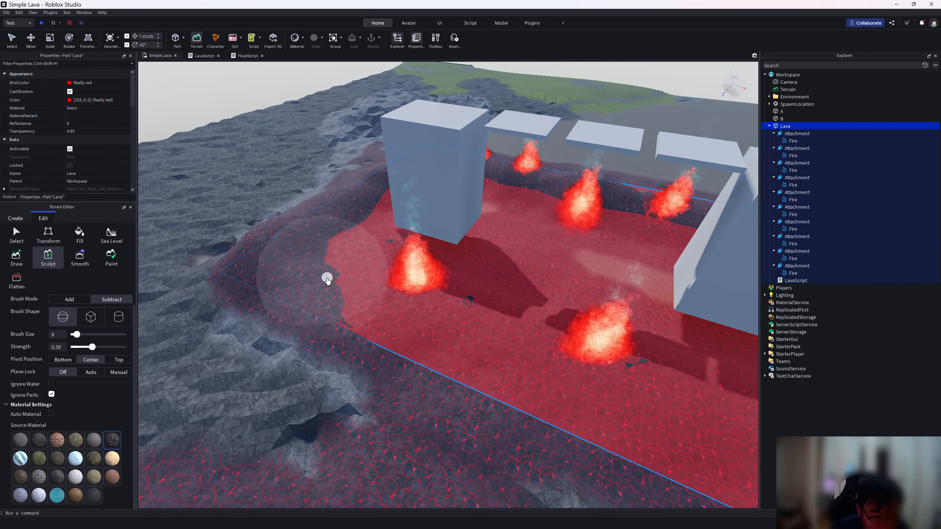
Carve down the cracked-lava ridge around the corner beside tall block B, farthest from the spawn pad
{"action": "scroll", "coordinate": [319, 241], "scroll_direction": "up", "scroll_amount": 3}
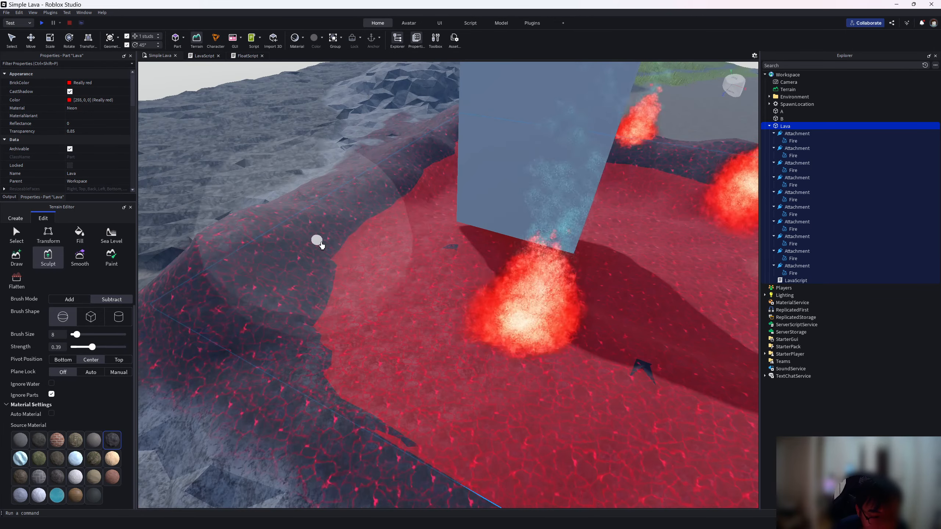
{"action": "right_click_drag", "start_coordinate": [320, 241], "coordinate": [342, 252]}
{"action": "key", "text": "a"}
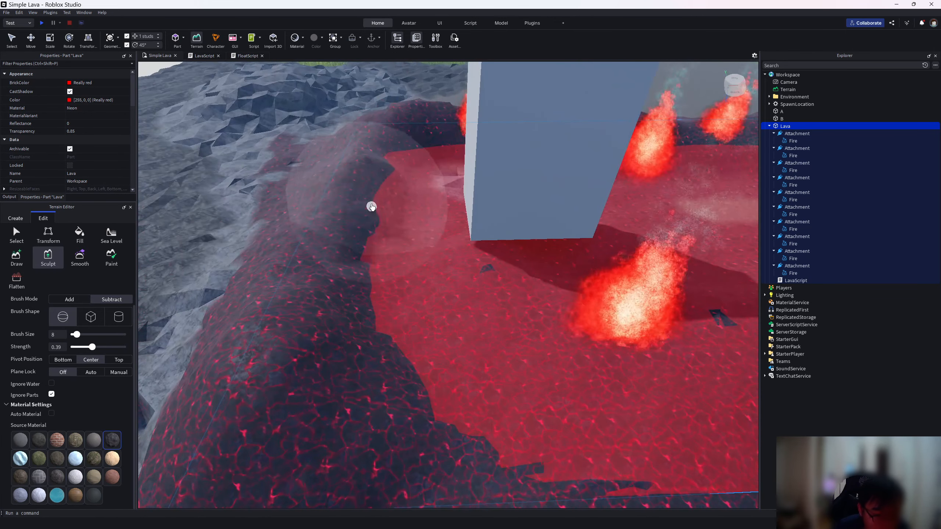
{"action": "mouse_move", "coordinate": [371, 206]}
{"action": "left_mouse_down"}
{"action": "mouse_move", "coordinate": [357, 164]}
{"action": "mouse_move", "coordinate": [336, 283]}
{"action": "mouse_move", "coordinate": [353, 385]}
{"action": "mouse_move", "coordinate": [416, 384]}
{"action": "left_mouse_up"}
{"action": "scroll", "coordinate": [389, 363], "scroll_direction": "down", "scroll_amount": 5}
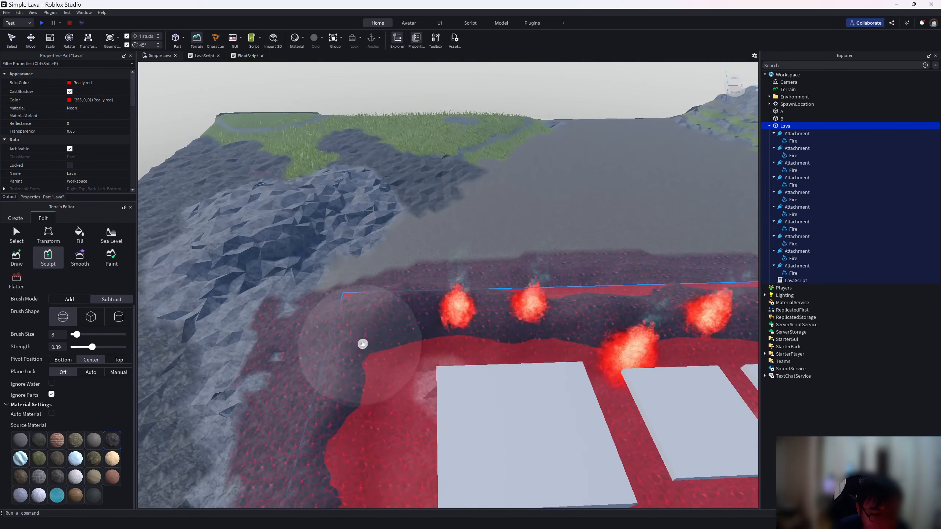
Lower the ridge at the next corner and along the lava's opposite long side with the subtracting sculpt brush
{"action": "scroll", "coordinate": [370, 341], "scroll_direction": "up", "scroll_amount": 4}
{"action": "right_click_drag", "start_coordinate": [385, 334], "coordinate": [385, 341]}
{"action": "key", "text": "a"}
{"action": "mouse_move", "coordinate": [385, 366]}
{"action": "left_mouse_down"}
{"action": "mouse_move", "coordinate": [439, 339]}
{"action": "mouse_move", "coordinate": [485, 276]}
{"action": "mouse_move", "coordinate": [421, 406]}
{"action": "mouse_move", "coordinate": [361, 377]}
{"action": "left_mouse_up"}
{"action": "middle_click_drag", "start_coordinate": [580, 215], "coordinate": [505, 284]}
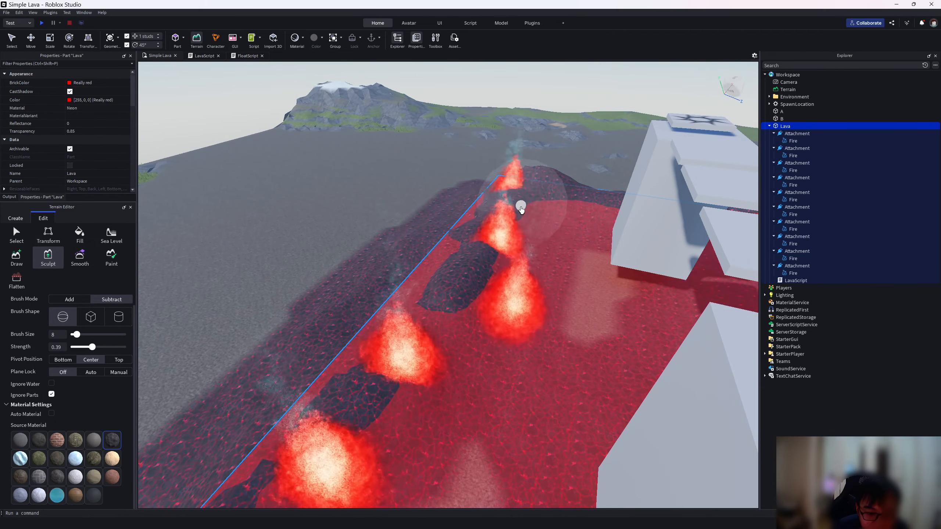
{"action": "scroll", "coordinate": [574, 281], "scroll_direction": "down", "scroll_amount": 3}
{"action": "right_click_drag", "start_coordinate": [525, 279], "coordinate": [491, 221]}
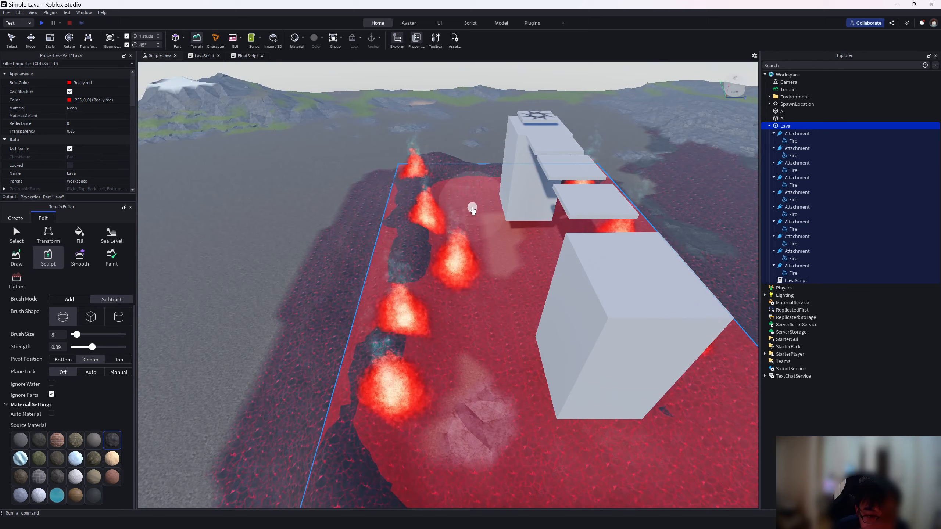
{"action": "scroll", "coordinate": [473, 210], "scroll_direction": "up", "scroll_amount": 3}
{"action": "key", "text": "a"}
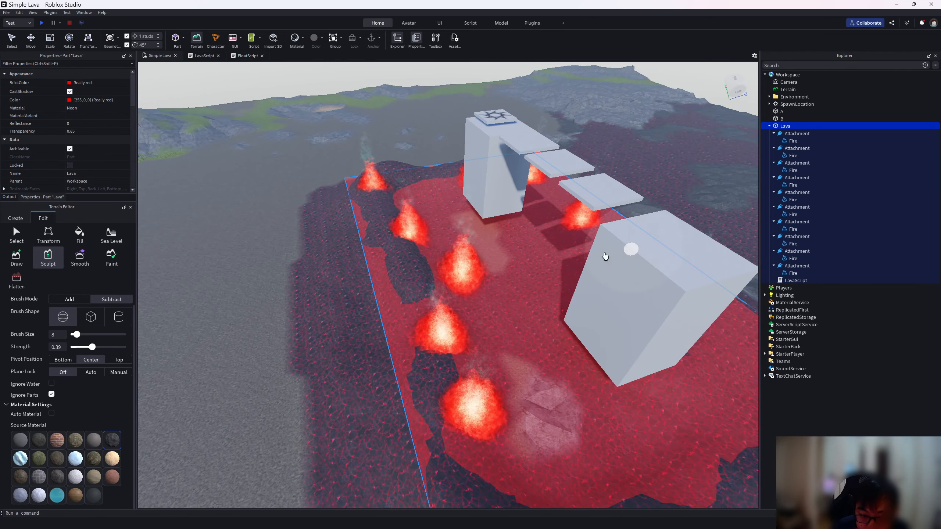
{"action": "scroll", "coordinate": [517, 285], "scroll_direction": "up", "scroll_amount": 2}
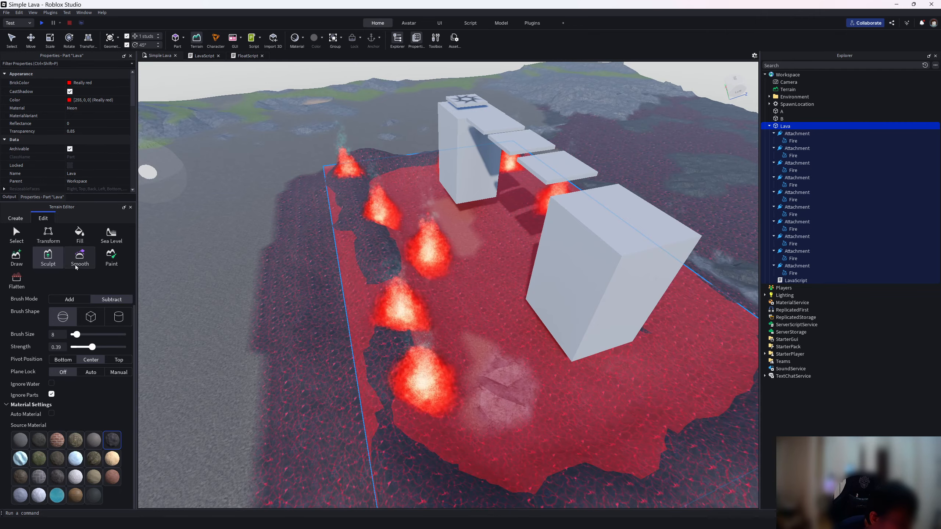
Set the Lava part's Transparency to 1
{"action": "left_click", "coordinate": [81, 131]}
{"action": "type", "text": "1"}
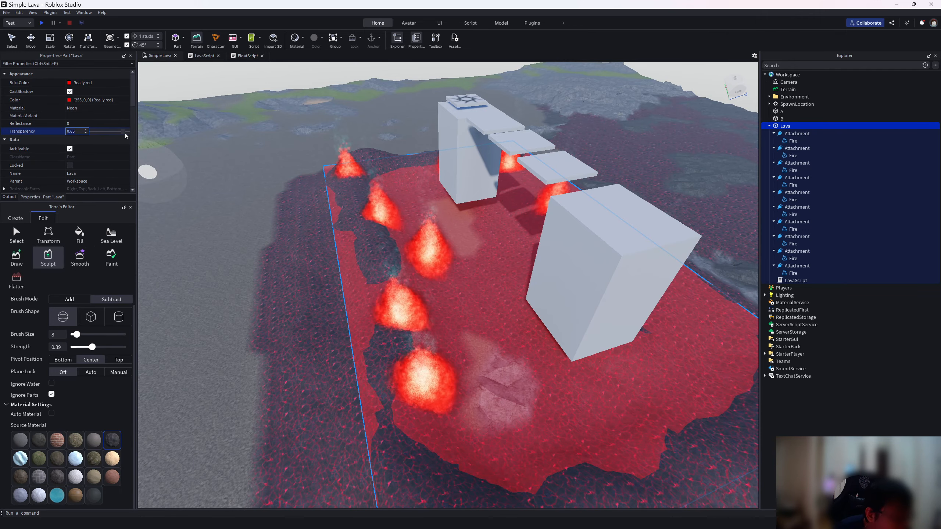
{"action": "key", "text": "Return"}
{"action": "middle_click_drag", "start_coordinate": [429, 210], "coordinate": [363, 189]}
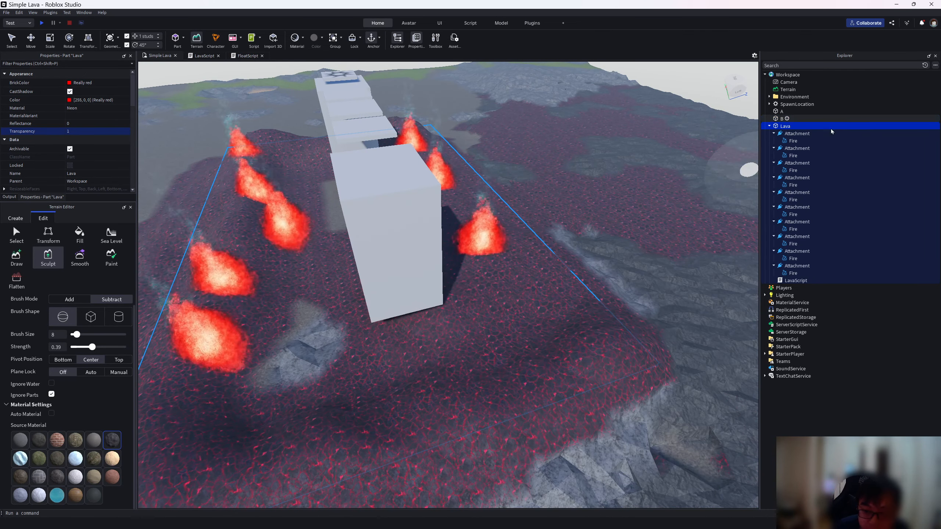
Close the Terrain Editor, then duplicate the last flame Attachment twice and spread the copies across the lava around tall block B
{"action": "double_click", "coordinate": [780, 266]}
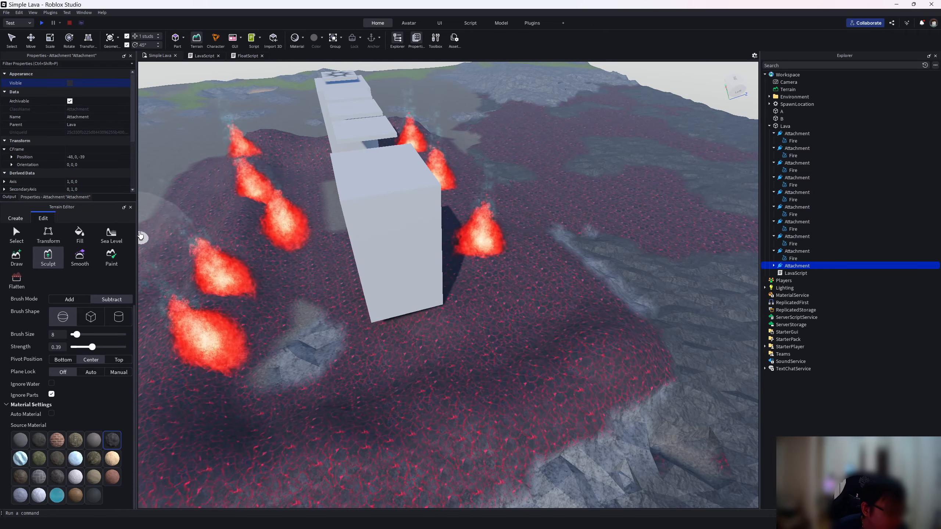
{"action": "left_click", "coordinate": [131, 207]}
{"action": "scroll", "coordinate": [367, 301], "scroll_direction": "down", "scroll_amount": 3}
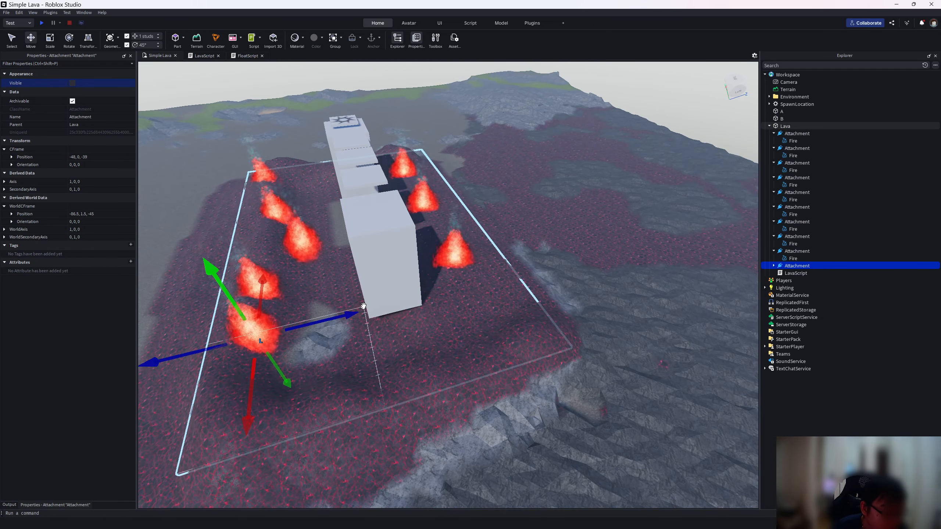
{"action": "left_click_drag", "start_coordinate": [353, 316], "coordinate": [424, 298]}
{"action": "key", "text": "ctrl+d"}
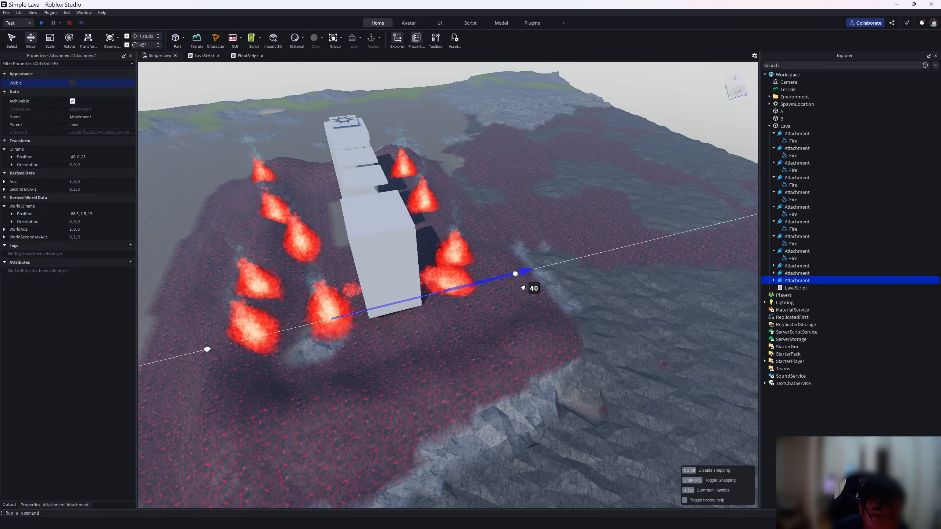
{"action": "left_click_drag", "start_coordinate": [523, 288], "coordinate": [486, 290]}
Duplicate the flame Attachment again and move the copy 43 studs lengthwise and 22 studs back across, to position -5, 0, 1
{"action": "key", "text": "ctrl+d"}
{"action": "left_click_drag", "start_coordinate": [418, 247], "coordinate": [398, 182]}
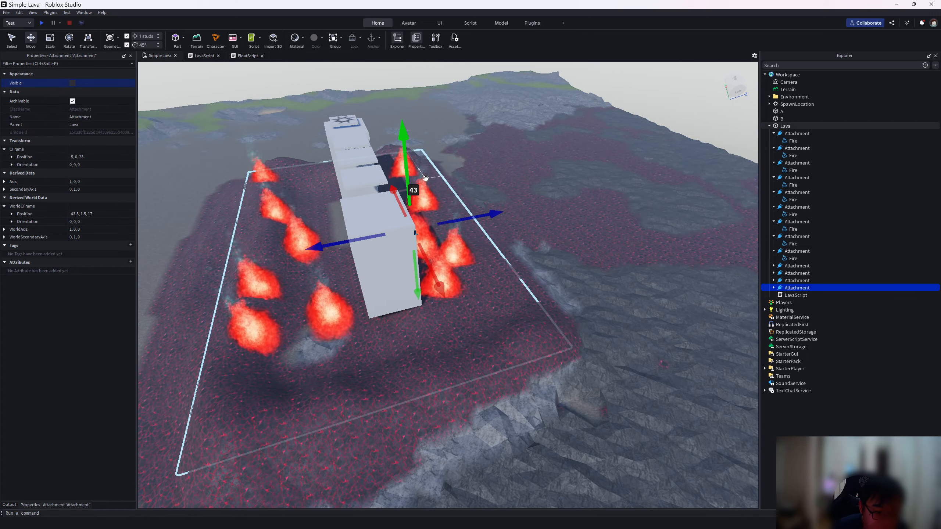
{"action": "left_click_drag", "start_coordinate": [504, 222], "coordinate": [439, 231]}
{"action": "scroll", "coordinate": [347, 244], "scroll_direction": "up", "scroll_amount": 3}
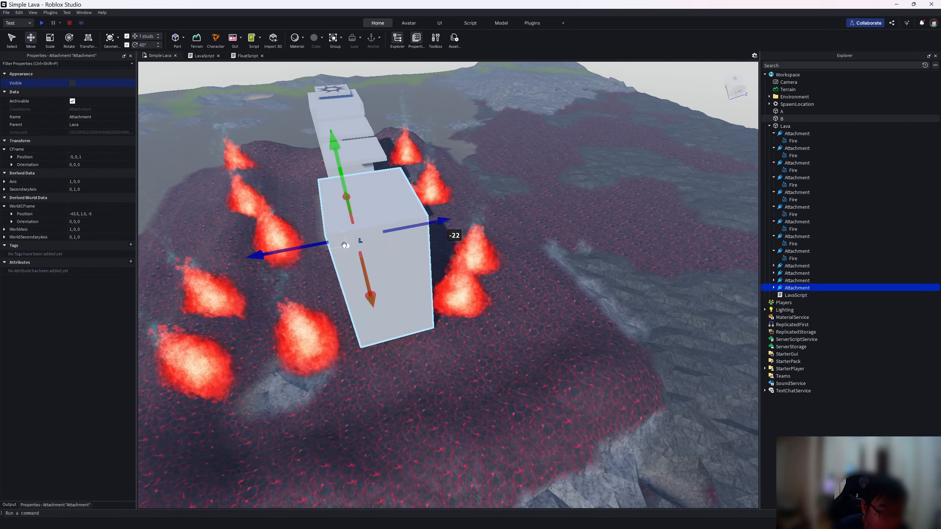
Add another copy of the flame Attachment and move it beside the spawn block, to position 28, 0, -13
{"action": "key", "text": "a"}
{"action": "right_click_drag", "start_coordinate": [347, 244], "coordinate": [432, 230]}
{"action": "scroll", "coordinate": [432, 229], "scroll_direction": "down", "scroll_amount": 2}
{"action": "key", "text": "ctrl+d"}
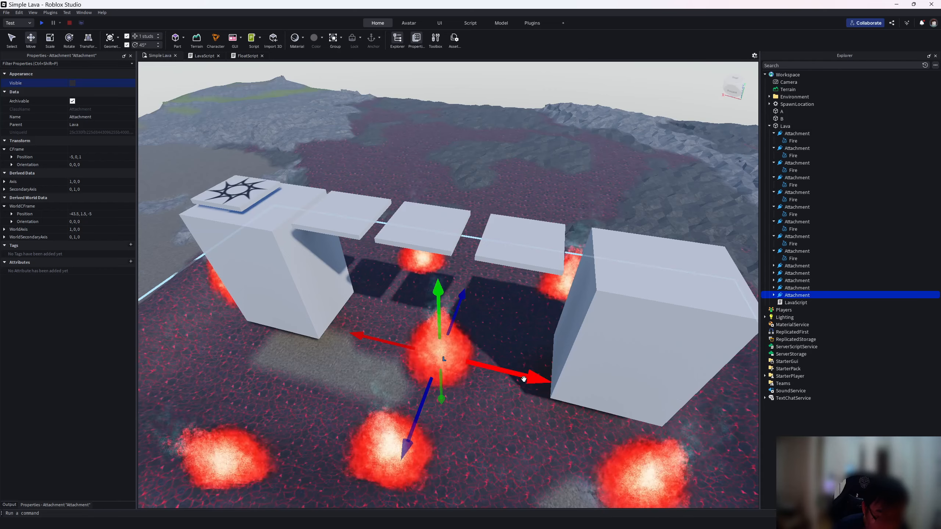
{"action": "left_click_drag", "start_coordinate": [523, 381], "coordinate": [458, 365]}
{"action": "left_click_drag", "start_coordinate": [409, 287], "coordinate": [387, 345]}
{"action": "left_click_drag", "start_coordinate": [432, 409], "coordinate": [363, 402]}
{"action": "scroll", "coordinate": [397, 383], "scroll_direction": "down", "scroll_amount": 4}
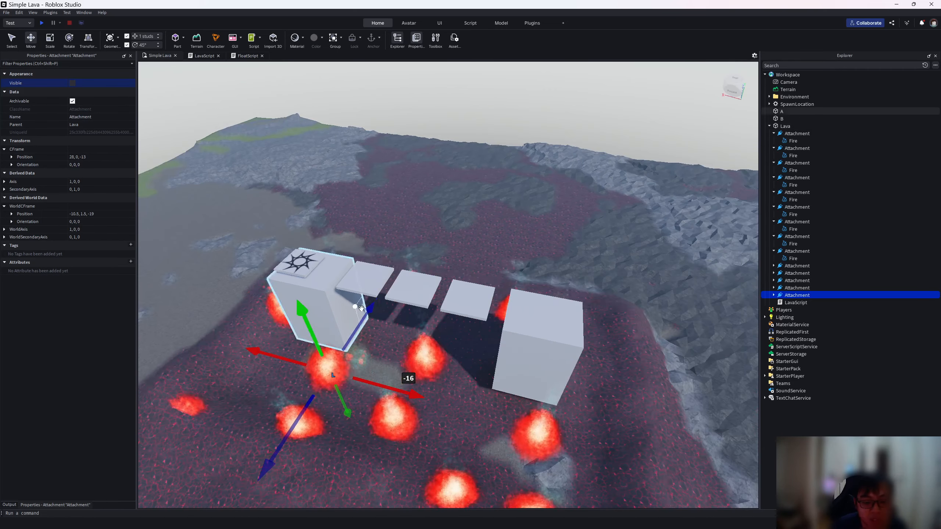
Set the material of tall blocks A and B to CrackedLava
{"action": "key", "text": "a"}
{"action": "right_click_drag", "start_coordinate": [357, 301], "coordinate": [411, 314]}
{"action": "middle_click_drag", "start_coordinate": [503, 236], "coordinate": [387, 336]}
{"action": "scroll", "coordinate": [474, 284], "scroll_direction": "up", "scroll_amount": 3}
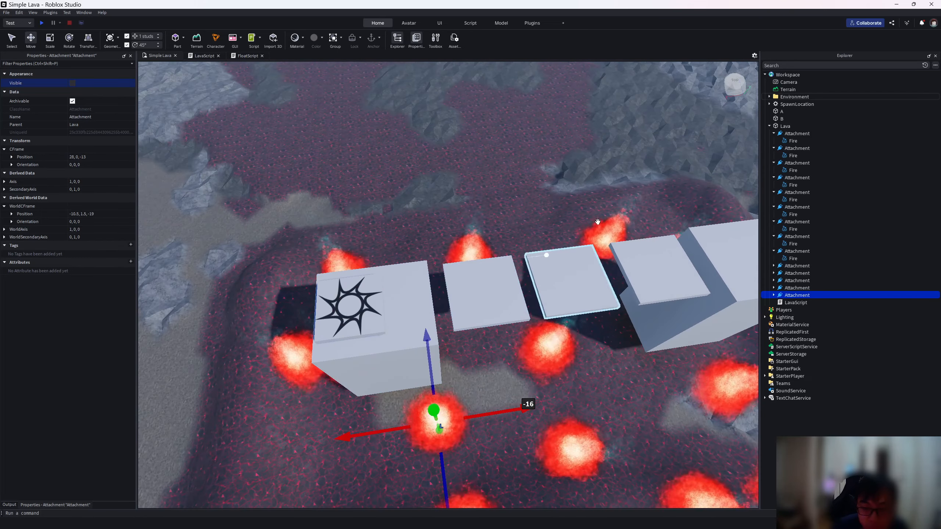
{"action": "left_click", "coordinate": [769, 126]}
{"action": "left_click", "coordinate": [779, 112]}
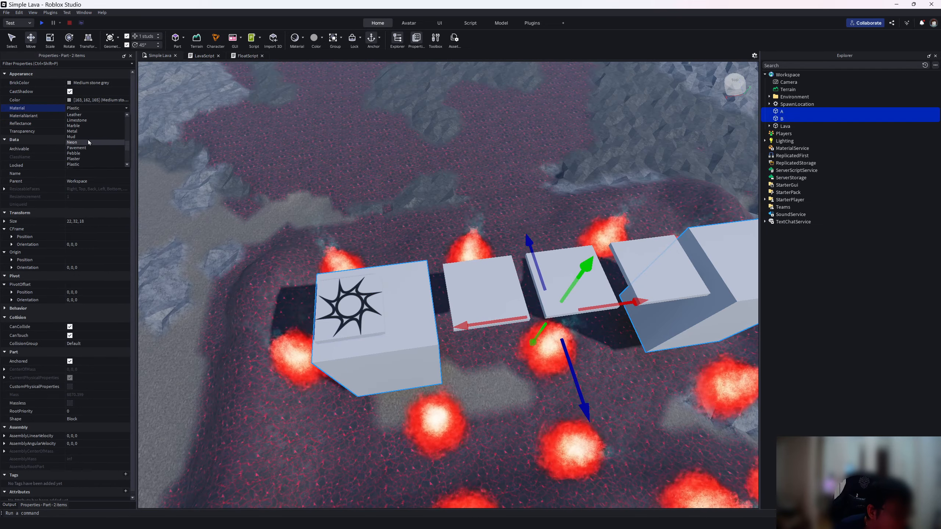
{"action": "scroll", "coordinate": [88, 141], "scroll_direction": "up", "scroll_amount": 2}
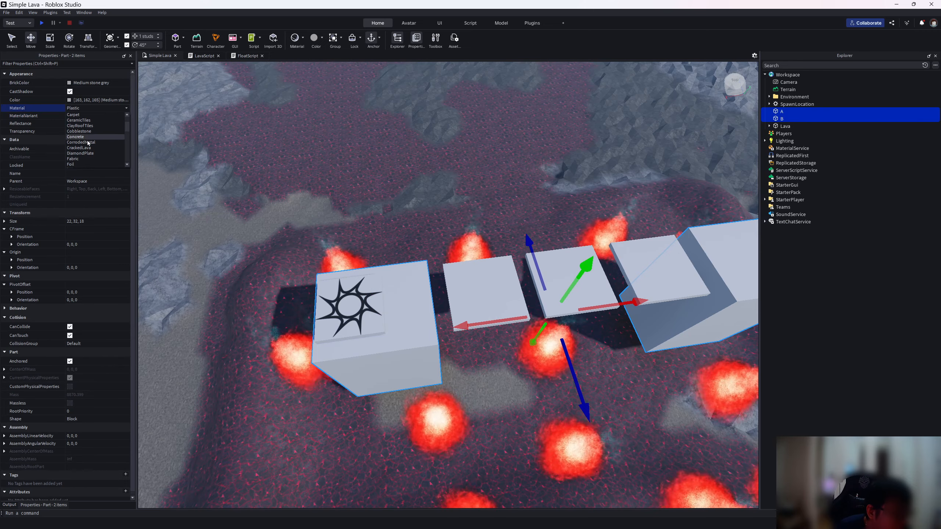
{"action": "left_click", "coordinate": [88, 148]}
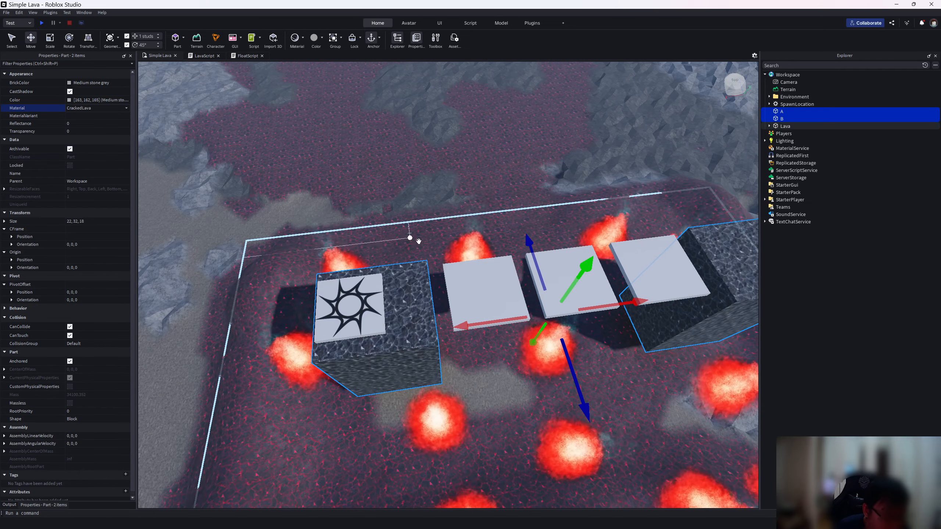
{"action": "right_click_drag", "start_coordinate": [418, 241], "coordinate": [284, 249]}
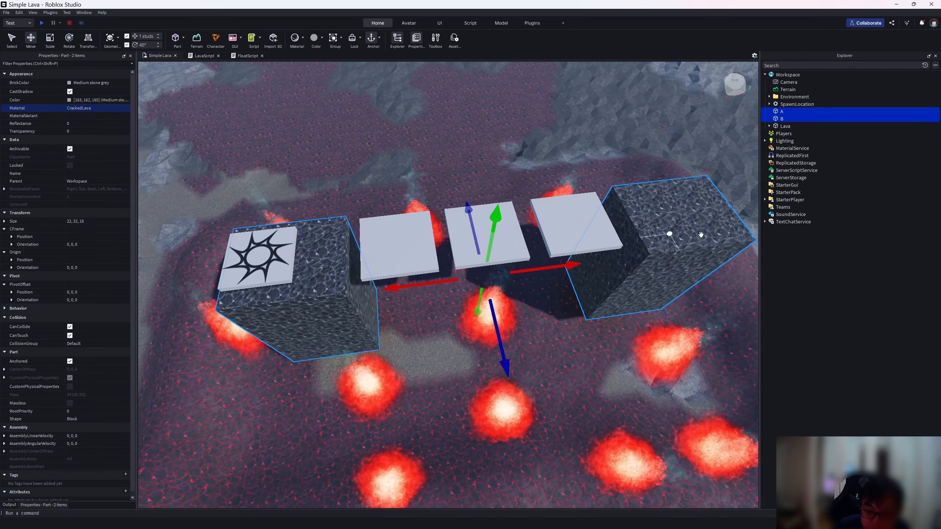
Give the three FloatPart platforms in the Environment folder the CrackedLava material and the BrickColor Flint
{"action": "left_click", "coordinate": [768, 97]}
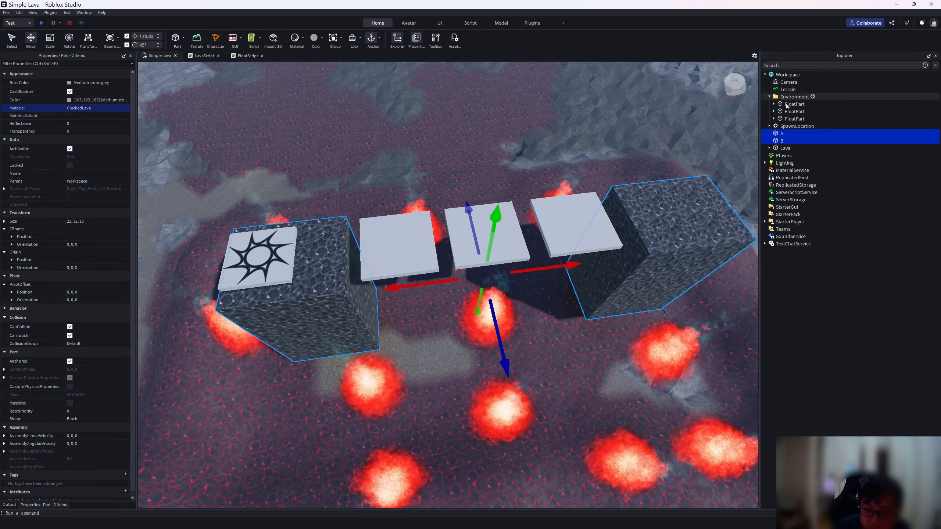
{"action": "left_click", "coordinate": [794, 104]}
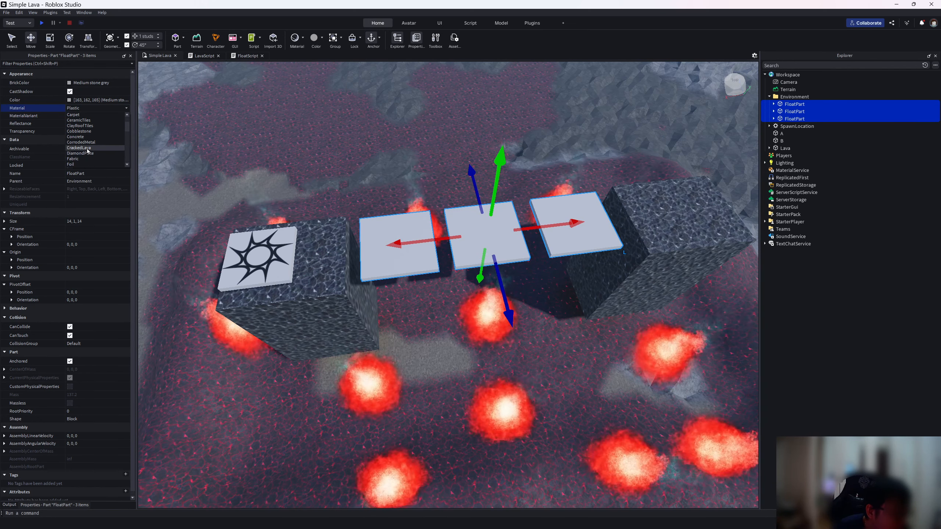
{"action": "left_click", "coordinate": [79, 148]}
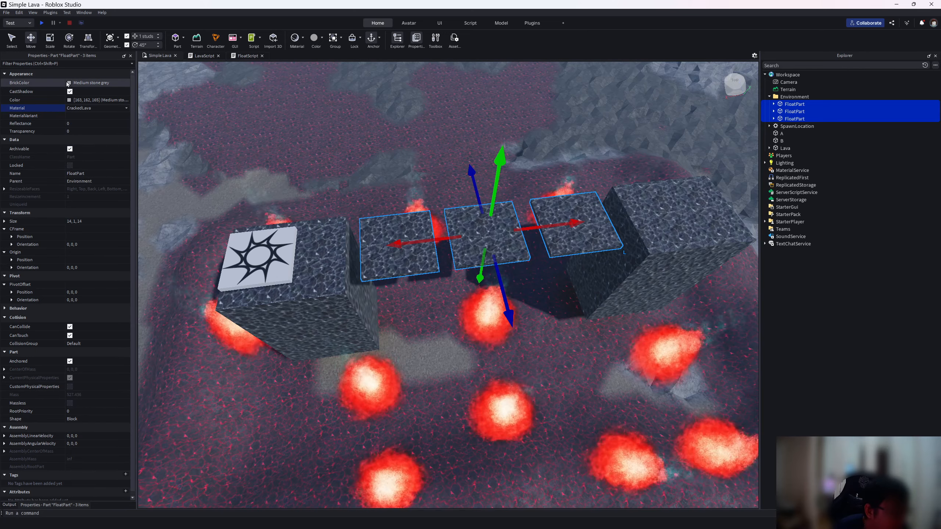
{"action": "left_click", "coordinate": [68, 83]}
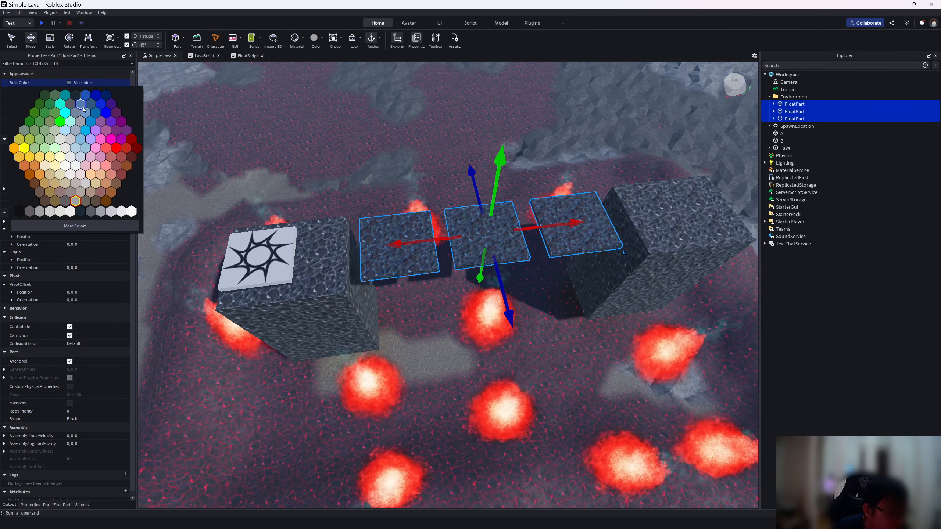
{"action": "left_click", "coordinate": [86, 202]}
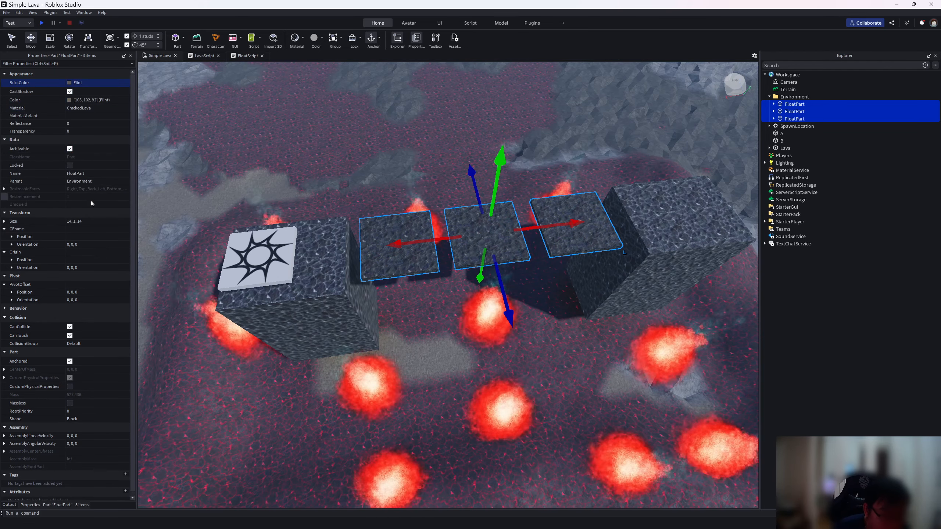
Recolor tall blocks A and B to the near-black custom color 49, 36, 40
{"action": "left_click", "coordinate": [778, 135]}
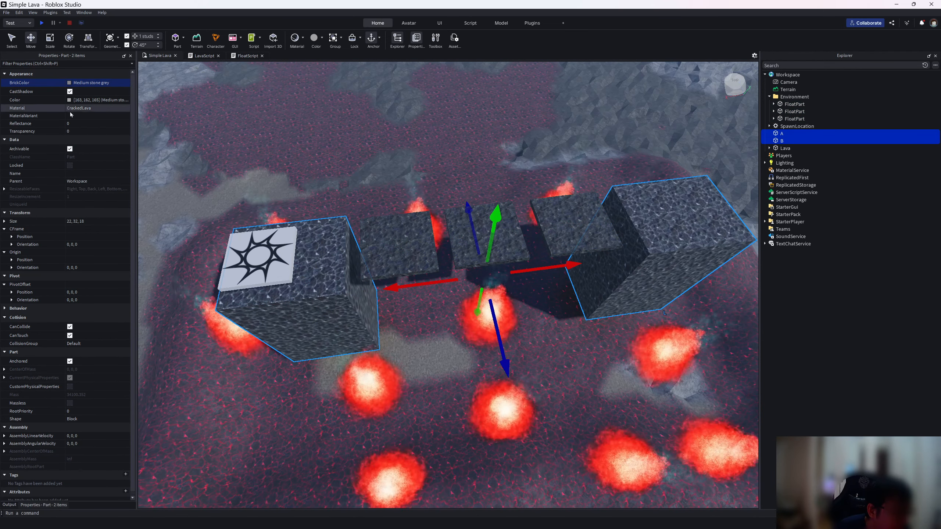
{"action": "left_click", "coordinate": [69, 100]}
{"action": "mouse_move", "coordinate": [491, 240]}
{"action": "left_mouse_down"}
{"action": "mouse_move", "coordinate": [536, 259]}
{"action": "mouse_move", "coordinate": [479, 279]}
{"action": "left_mouse_up"}
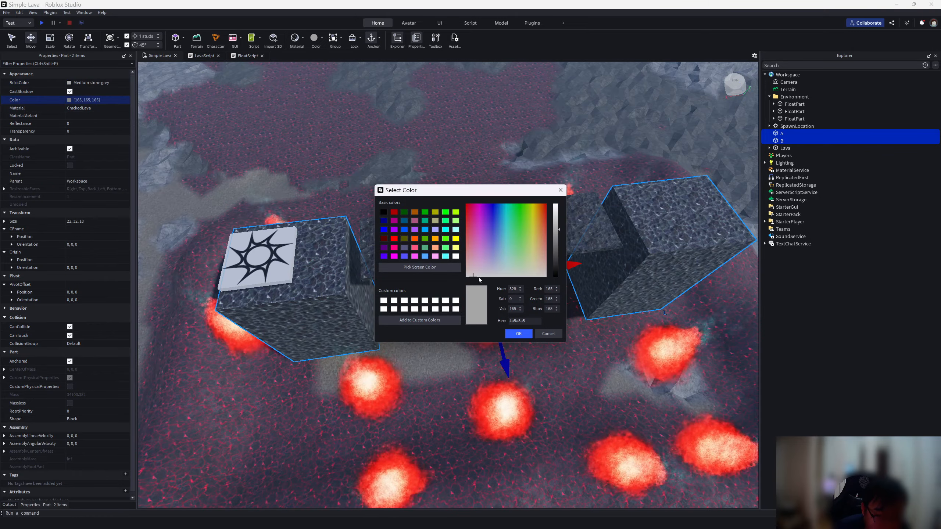
{"action": "left_click", "coordinate": [556, 257]}
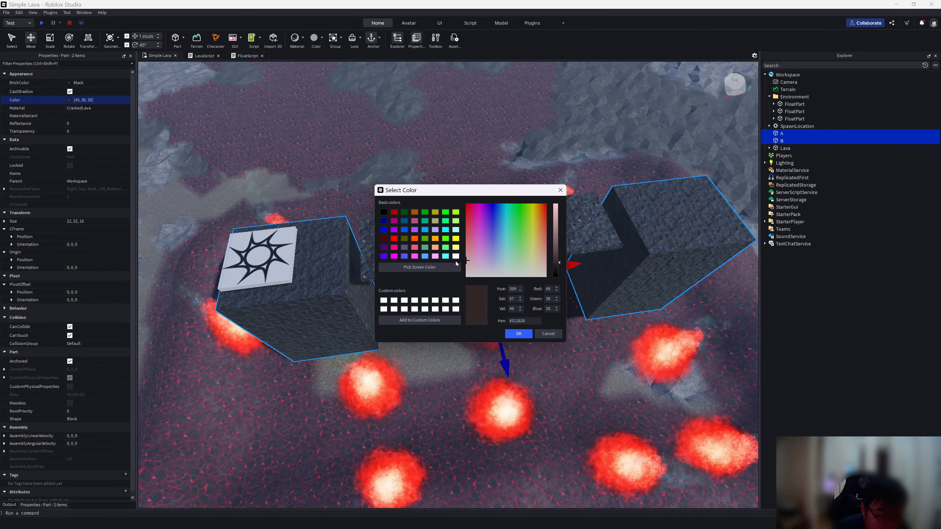
{"action": "left_click", "coordinate": [521, 337]}
{"action": "right_click_drag", "start_coordinate": [361, 271], "coordinate": [368, 245]}
{"action": "scroll", "coordinate": [356, 252], "scroll_direction": "down", "scroll_amount": 3}
{"action": "right_click_drag", "start_coordinate": [330, 269], "coordinate": [361, 234]}
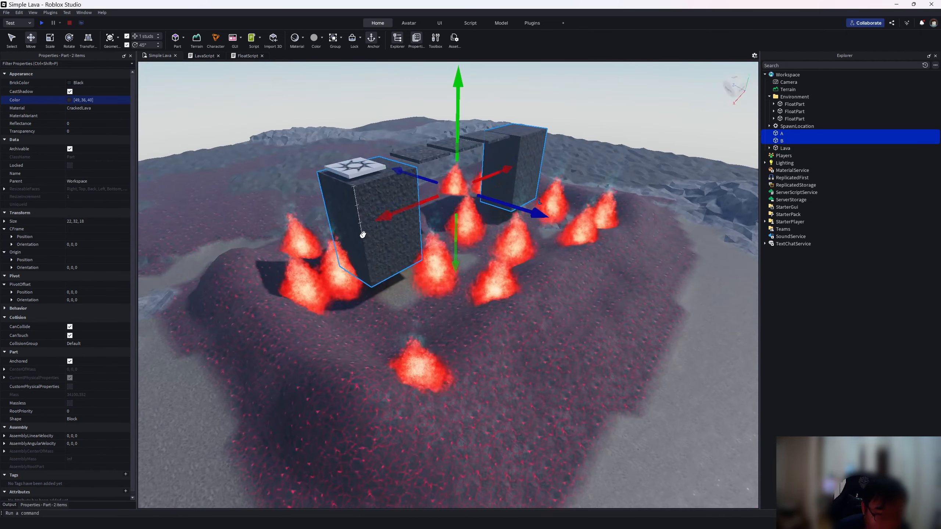
Lower blocks A and B together with the Environment folder's platforms slightly toward the lava
{"action": "scroll", "coordinate": [412, 254], "scroll_direction": "up", "scroll_amount": 3}
{"action": "scroll", "coordinate": [416, 255], "scroll_direction": "down", "scroll_amount": 3}
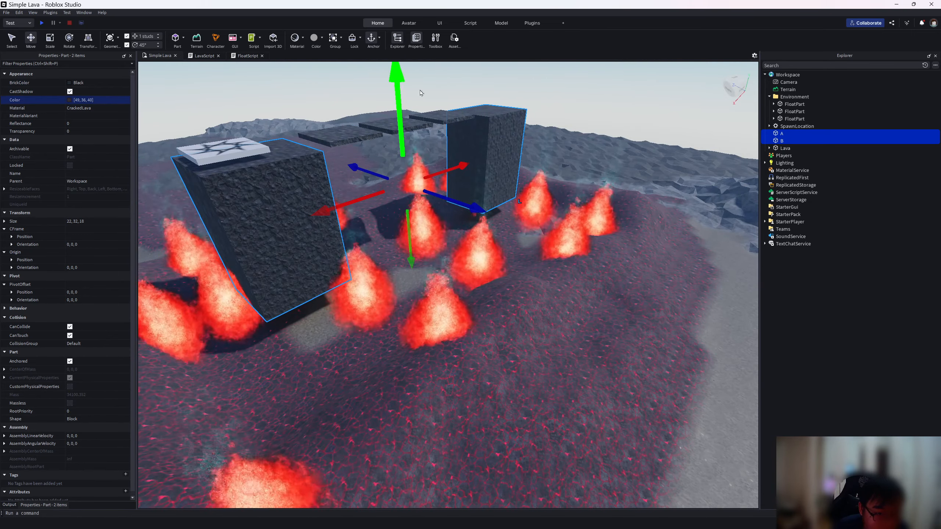
{"action": "left_click", "coordinate": [784, 97], "text": "ctrl"}
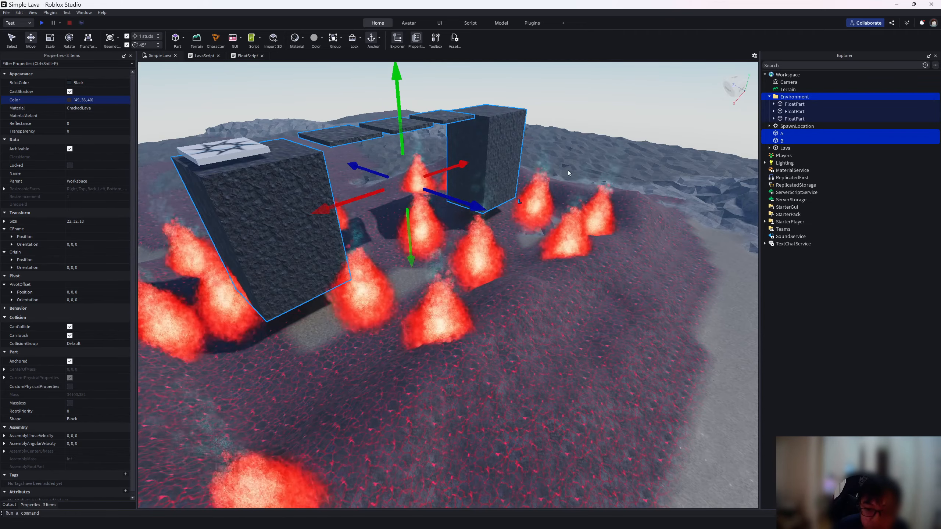
{"action": "left_click", "coordinate": [769, 96]}
{"action": "left_click_drag", "start_coordinate": [402, 86], "coordinate": [404, 99]}
Lower the SpawnLocation onto the top of its dark block, to position 1, 30.5, -2
{"action": "right_click_drag", "start_coordinate": [369, 123], "coordinate": [400, 127]}
{"action": "key", "text": "s"}
{"action": "mouse_move", "coordinate": [535, 209]}
{"action": "right_mouse_down"}
{"action": "mouse_move", "coordinate": [469, 204]}
{"action": "mouse_move", "coordinate": [522, 221]}
{"action": "right_mouse_up"}
{"action": "scroll", "coordinate": [469, 203], "scroll_direction": "up", "scroll_amount": 4}
{"action": "scroll", "coordinate": [482, 197], "scroll_direction": "down", "scroll_amount": 4}
{"action": "middle_click_drag", "start_coordinate": [522, 222], "coordinate": [472, 198]}
{"action": "left_click_drag", "start_coordinate": [443, 218], "coordinate": [437, 265]}
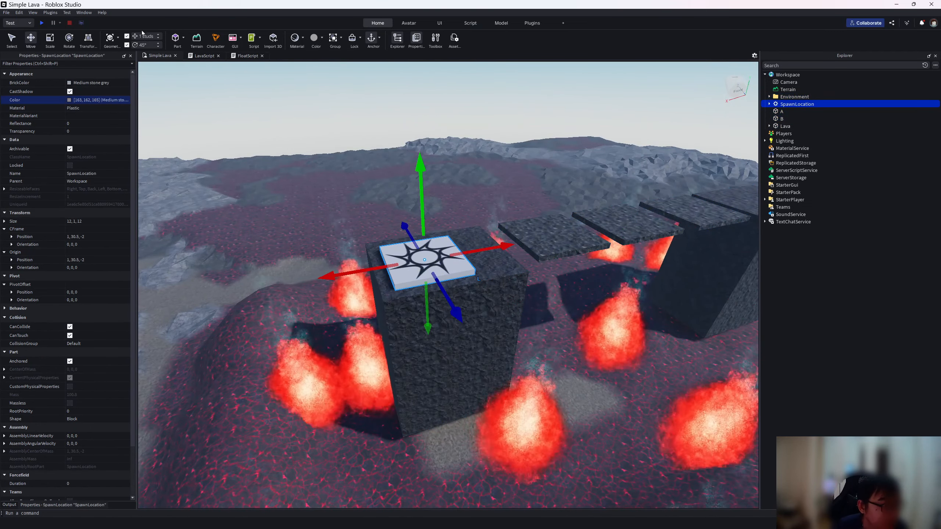
Start a playtest and jump the character across the three floating platforms to the far block, viewing the lava from above
{"action": "left_click", "coordinate": [41, 23]}
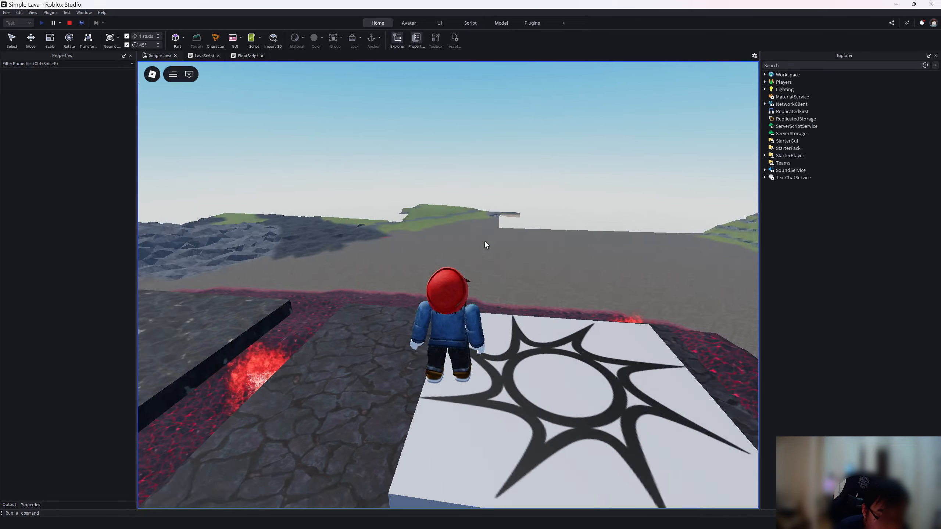
{"action": "right_click_drag", "start_coordinate": [484, 242], "coordinate": [492, 235]}
{"action": "scroll", "coordinate": [486, 241], "scroll_direction": "down", "scroll_amount": 3}
{"action": "key", "text": "w"}
{"action": "key", "text": "space"}
{"action": "key", "text": "space"}
{"action": "key", "text": "w"}
{"action": "key", "text": "space"}
{"action": "key", "text": "a"}
{"action": "key", "text": "space"}
{"action": "key", "text": "space"}
{"action": "key", "text": "s"}
{"action": "key", "text": "w"}
{"action": "scroll", "coordinate": [526, 267], "scroll_direction": "down", "scroll_amount": 3}
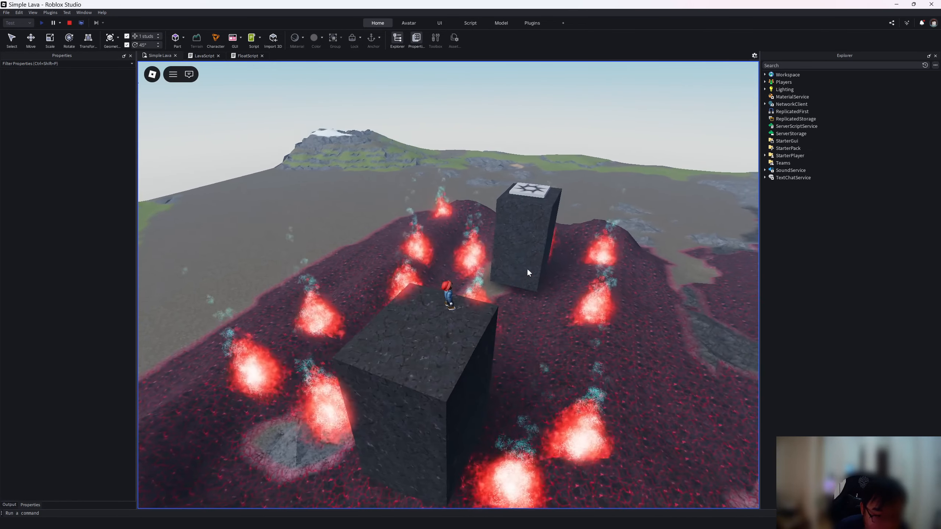
{"action": "mouse_move", "coordinate": [527, 267]}
{"action": "right_mouse_down"}
{"action": "mouse_move", "coordinate": [543, 278]}
{"action": "mouse_move", "coordinate": [475, 285]}
{"action": "right_mouse_up"}
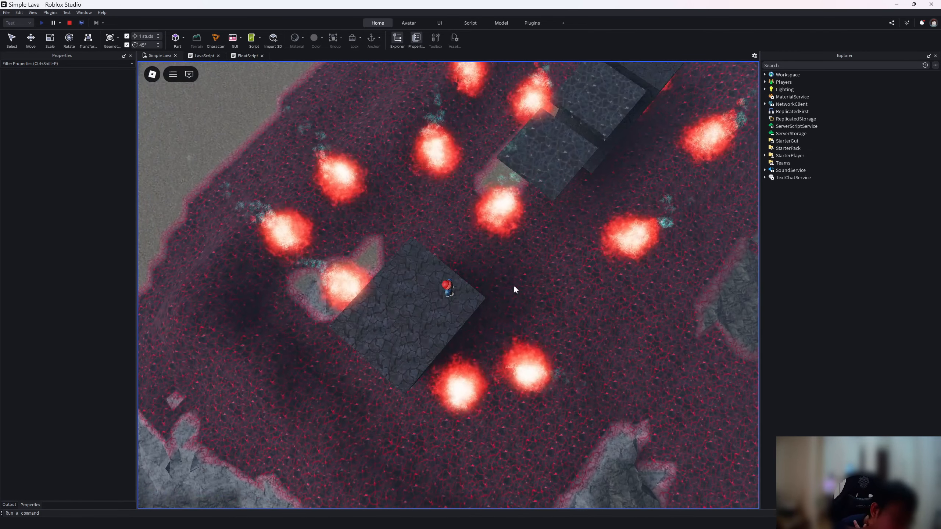
{"action": "scroll", "coordinate": [520, 281], "scroll_direction": "up", "scroll_amount": 3}
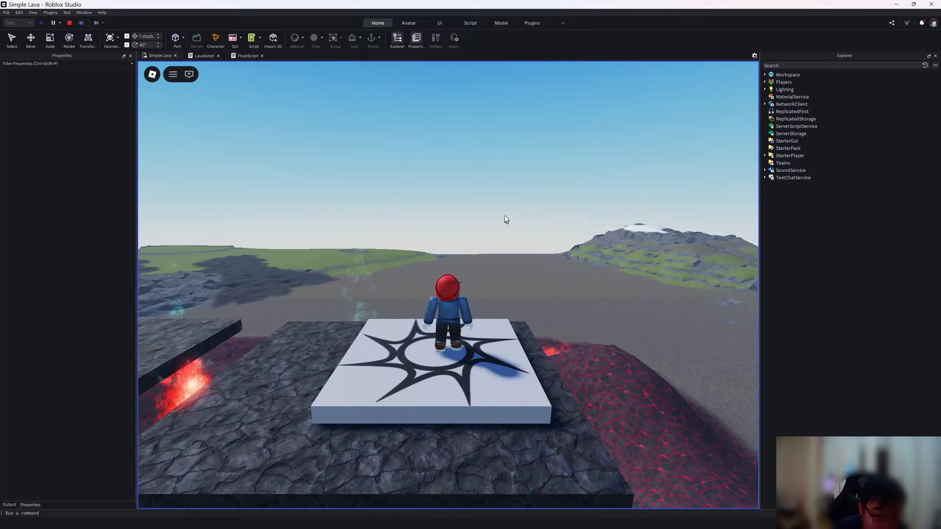
Walk the respawned character off the spawn block into the lava to test that it kills
{"action": "right_click_drag", "start_coordinate": [504, 218], "coordinate": [501, 218]}
{"action": "key", "text": "a"}
{"action": "scroll", "coordinate": [470, 262], "scroll_direction": "down", "scroll_amount": 7}
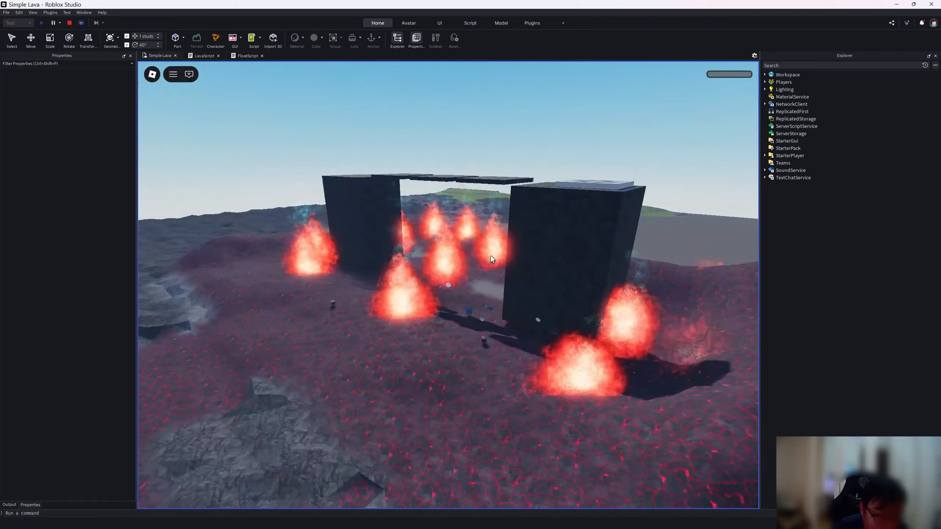
{"action": "right_click_drag", "start_coordinate": [472, 253], "coordinate": [476, 279]}
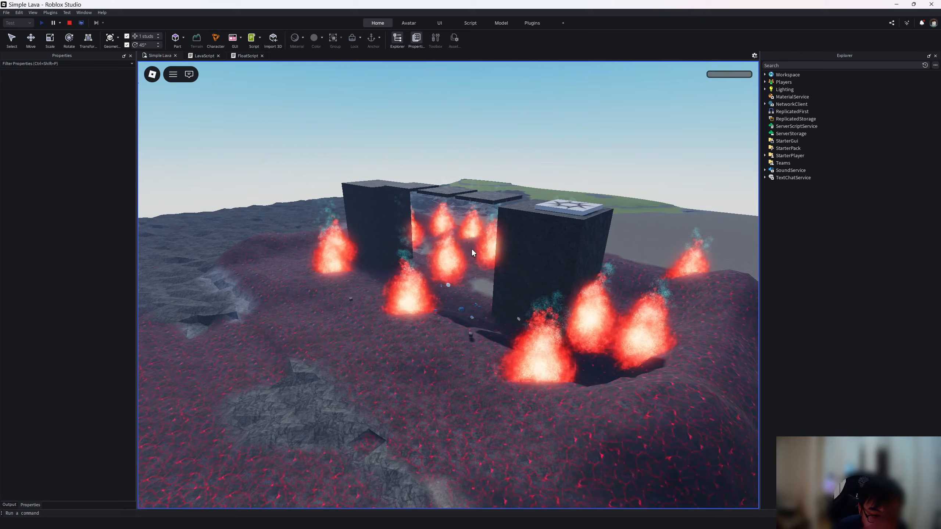
{"action": "scroll", "coordinate": [472, 249], "scroll_direction": "down", "scroll_amount": 4}
{"action": "scroll", "coordinate": [473, 251], "scroll_direction": "up", "scroll_amount": 3}
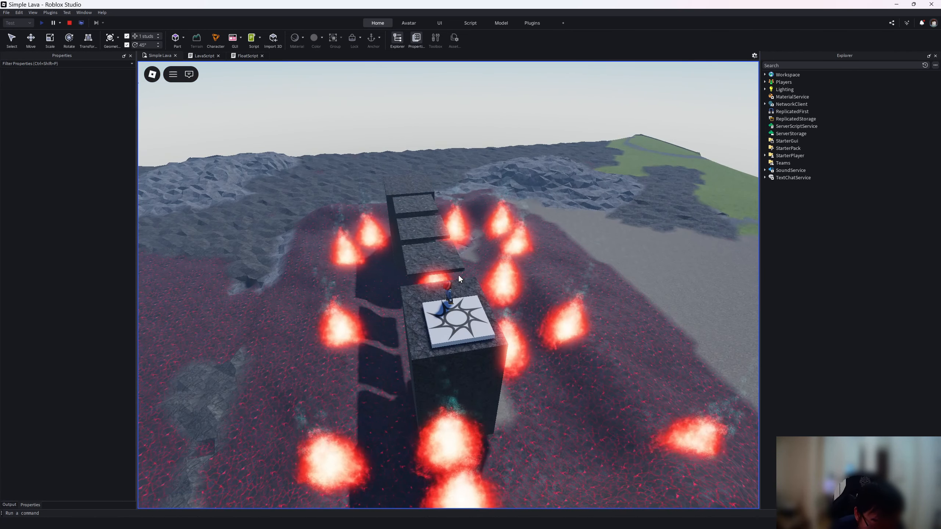
Examine the finished lava field, flames and dark platforms from several angles around the character on the spawn block
{"action": "right_click_drag", "start_coordinate": [413, 302], "coordinate": [413, 302]}
{"action": "right_click_drag", "start_coordinate": [491, 310], "coordinate": [490, 310]}
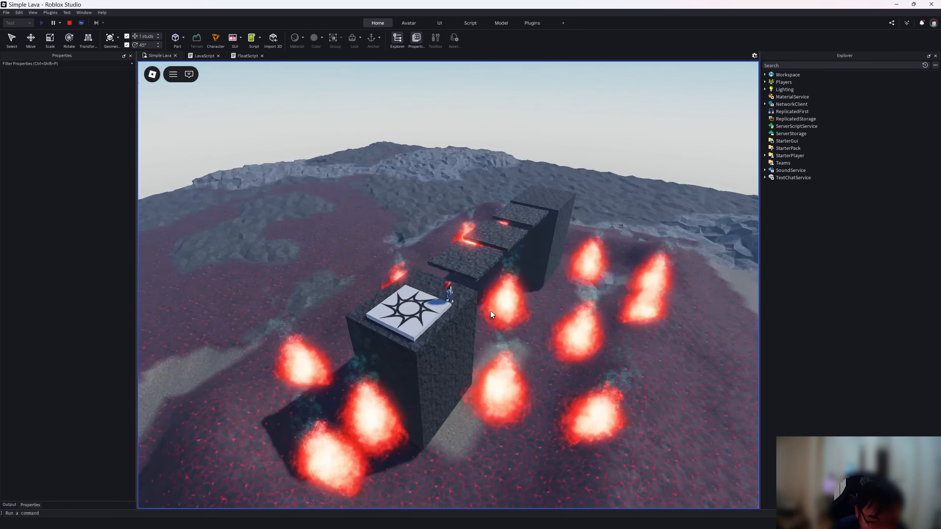
{"action": "right_click_drag", "start_coordinate": [539, 334], "coordinate": [539, 334]}
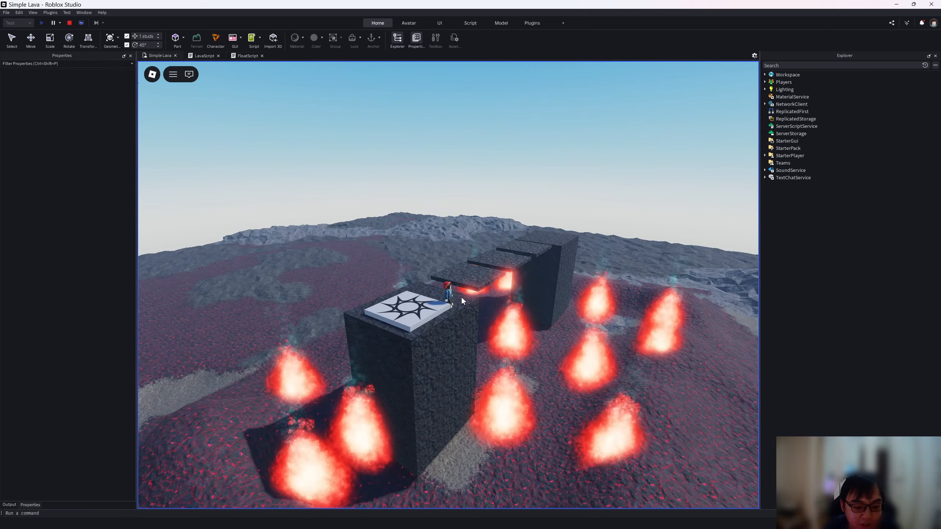
{"action": "right_click_drag", "start_coordinate": [512, 313], "coordinate": [515, 293]}
{"action": "key", "text": "w"}
{"action": "key", "text": "s"}
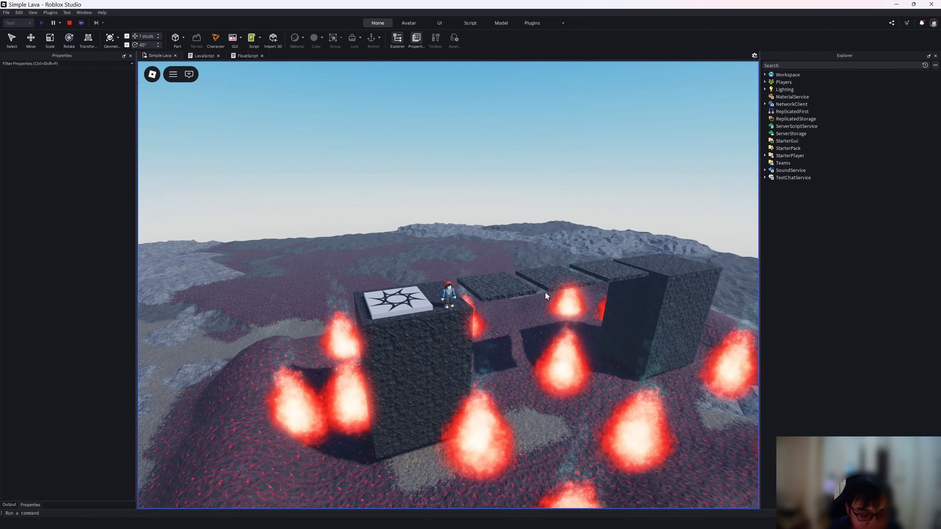
{"action": "right_click_drag", "start_coordinate": [529, 261], "coordinate": [528, 262]}
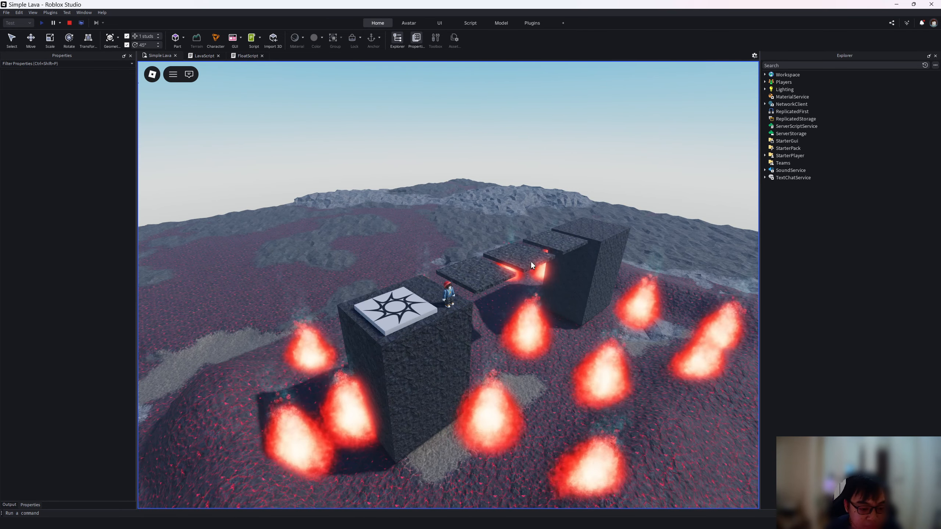
{"action": "key", "text": "w"}
{"action": "key", "text": "a"}
{"action": "key", "text": "d"}
{"action": "right_click_drag", "start_coordinate": [525, 262], "coordinate": [525, 263]}
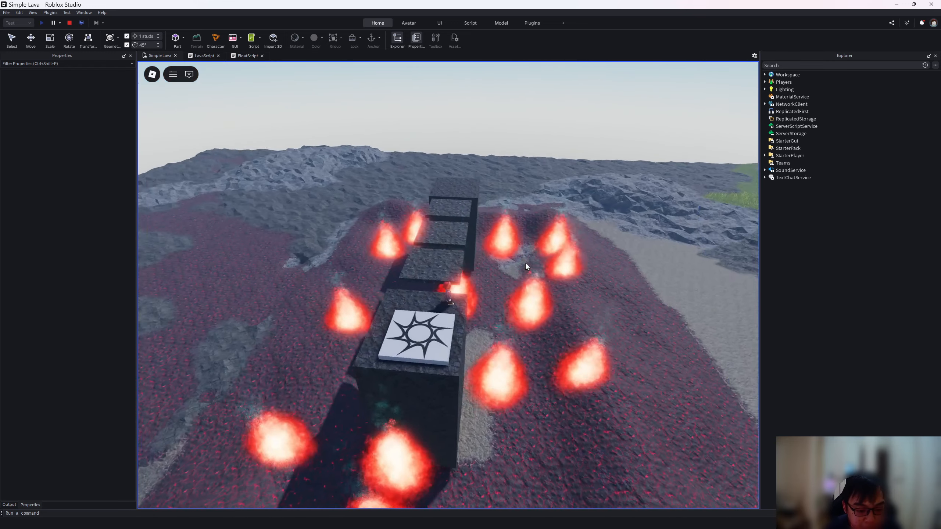